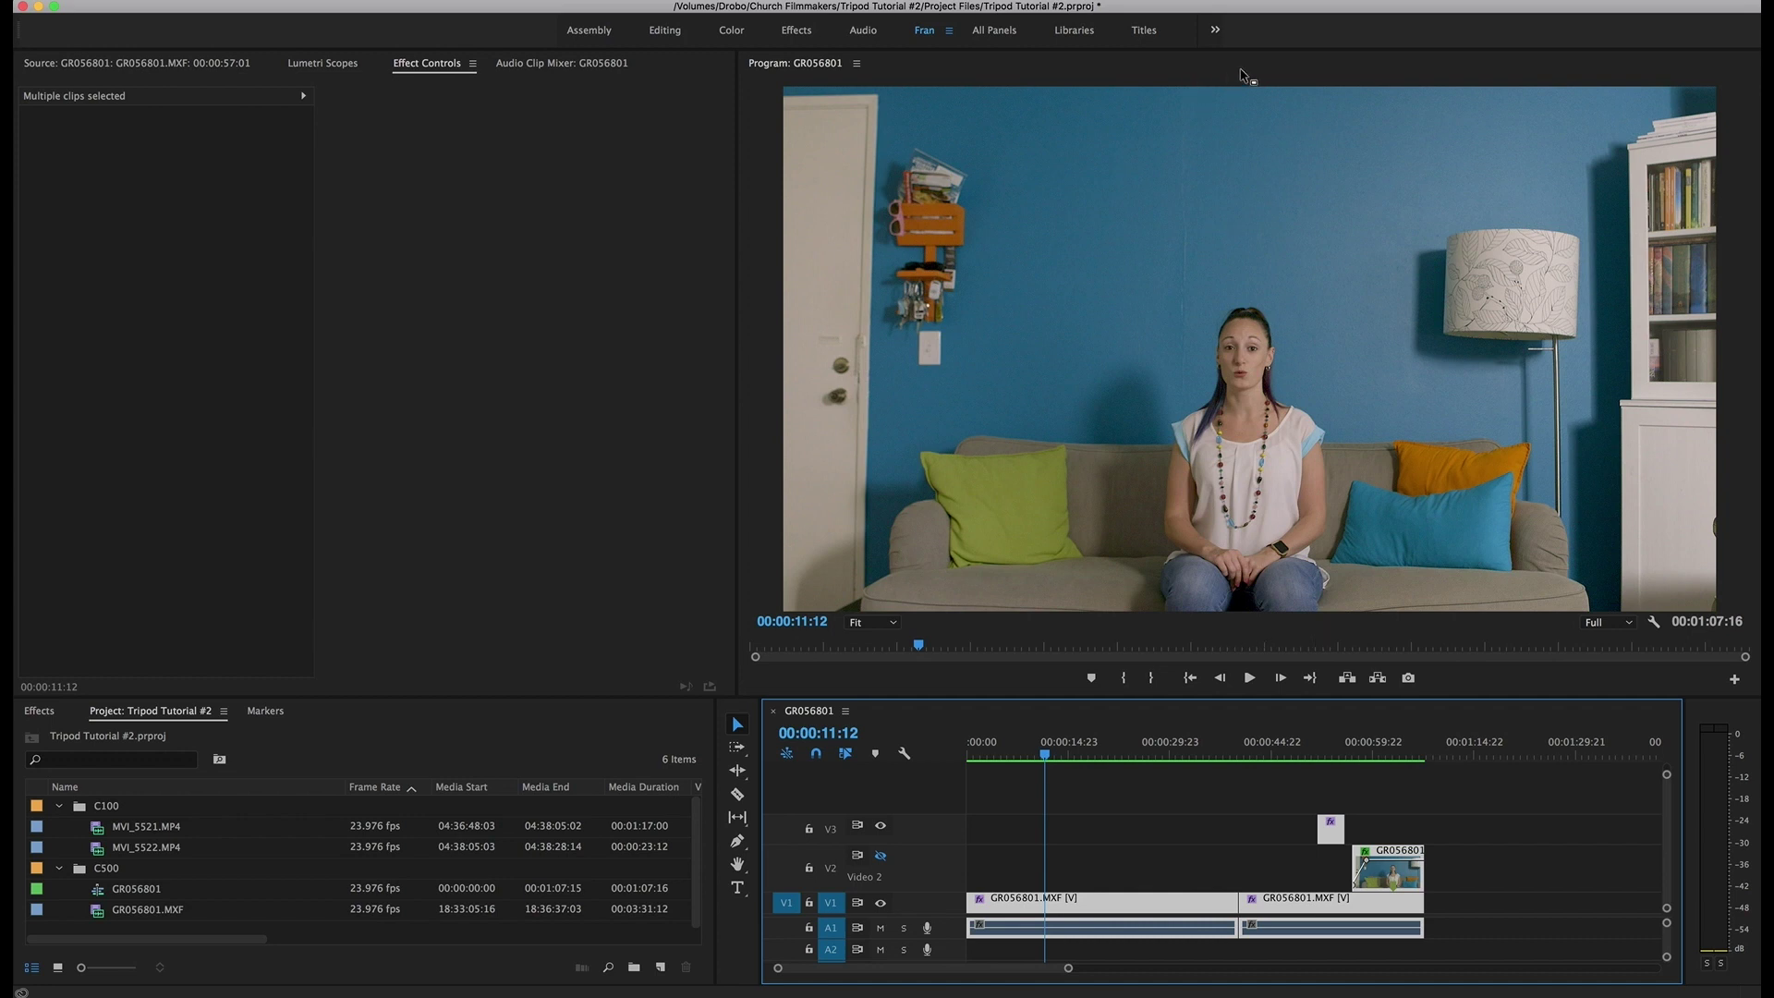
Play the interview and stop at 00:01:01:09, where the cameraman and boom mic appear
{"action": "key", "text": "space"}
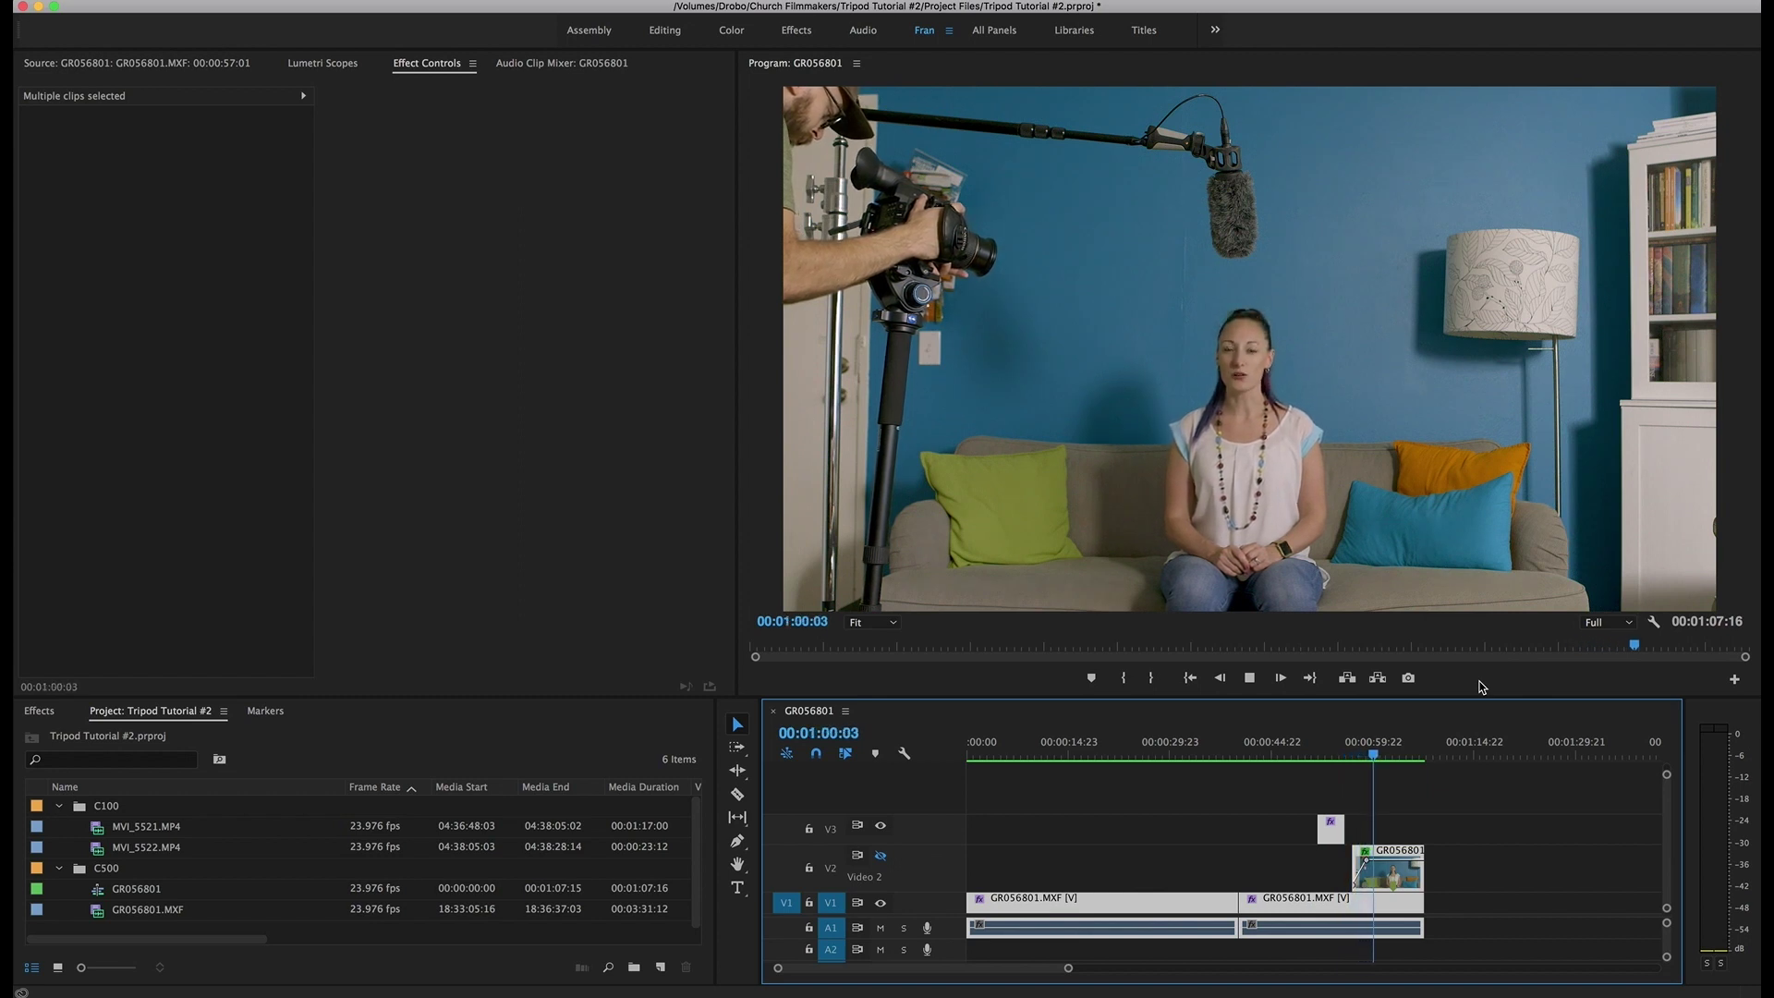
{"action": "key", "text": "space"}
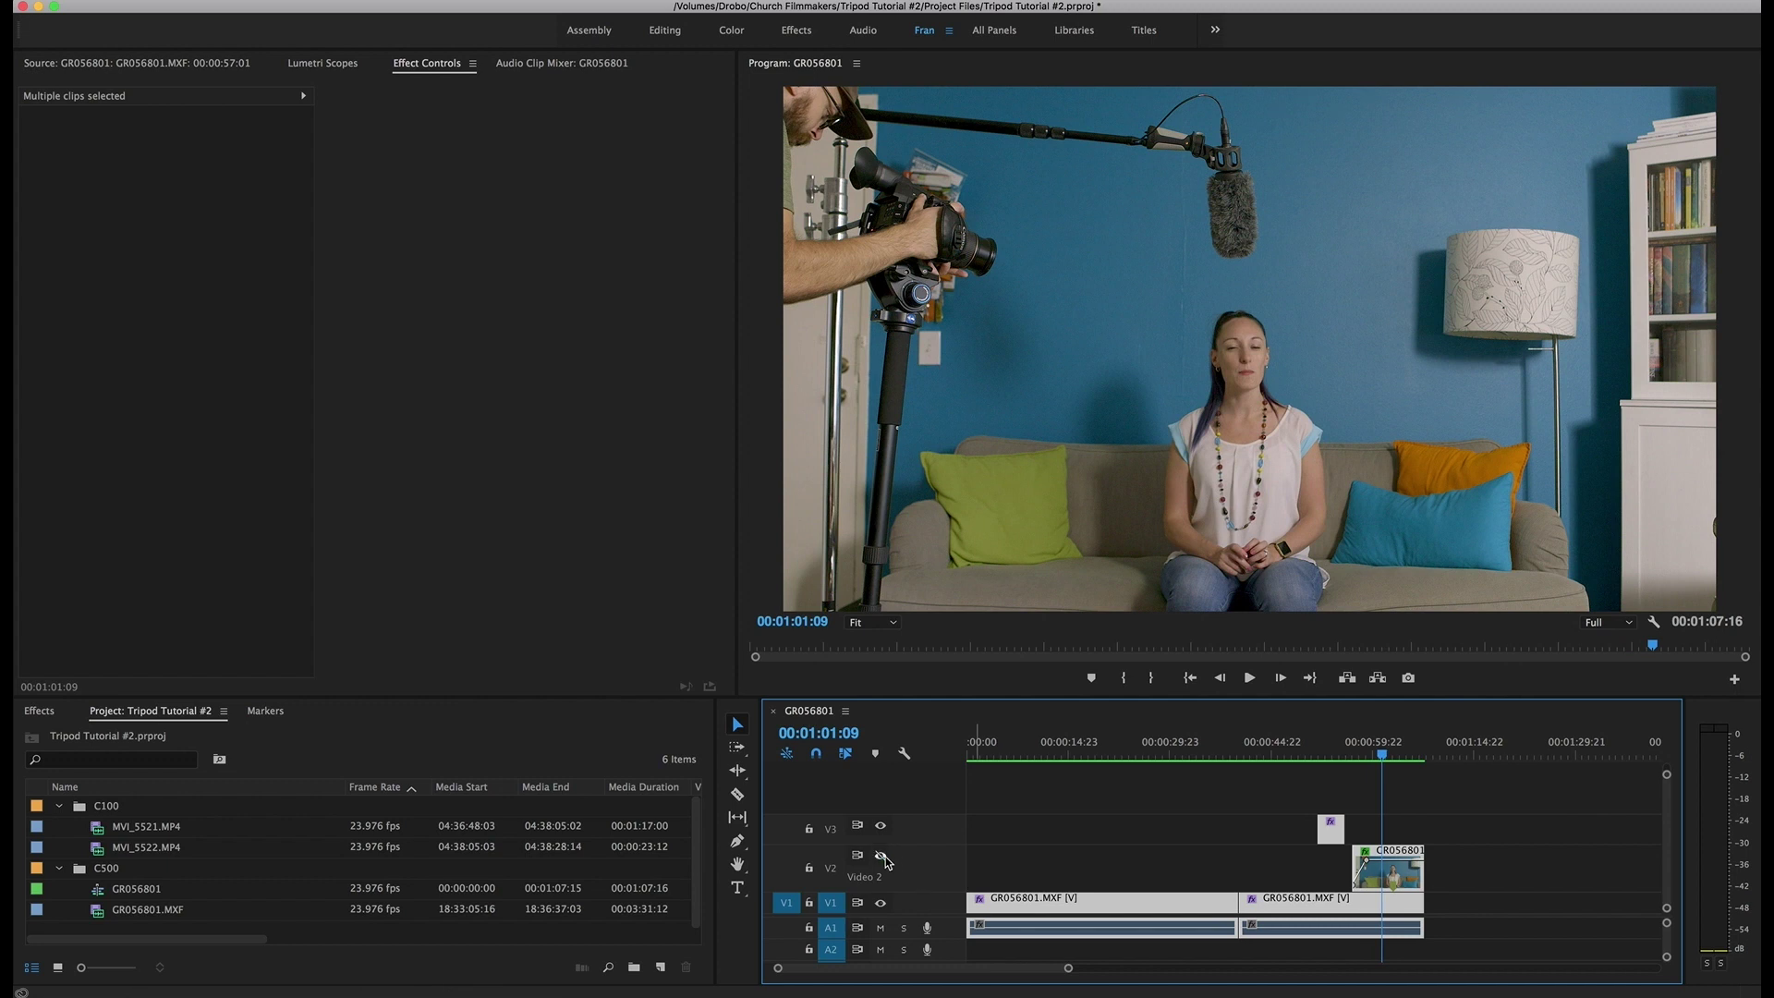
Toggle V2 output off and on to compare, replay from 00:00:55, and show the mask outline
{"action": "left_click", "coordinate": [882, 858]}
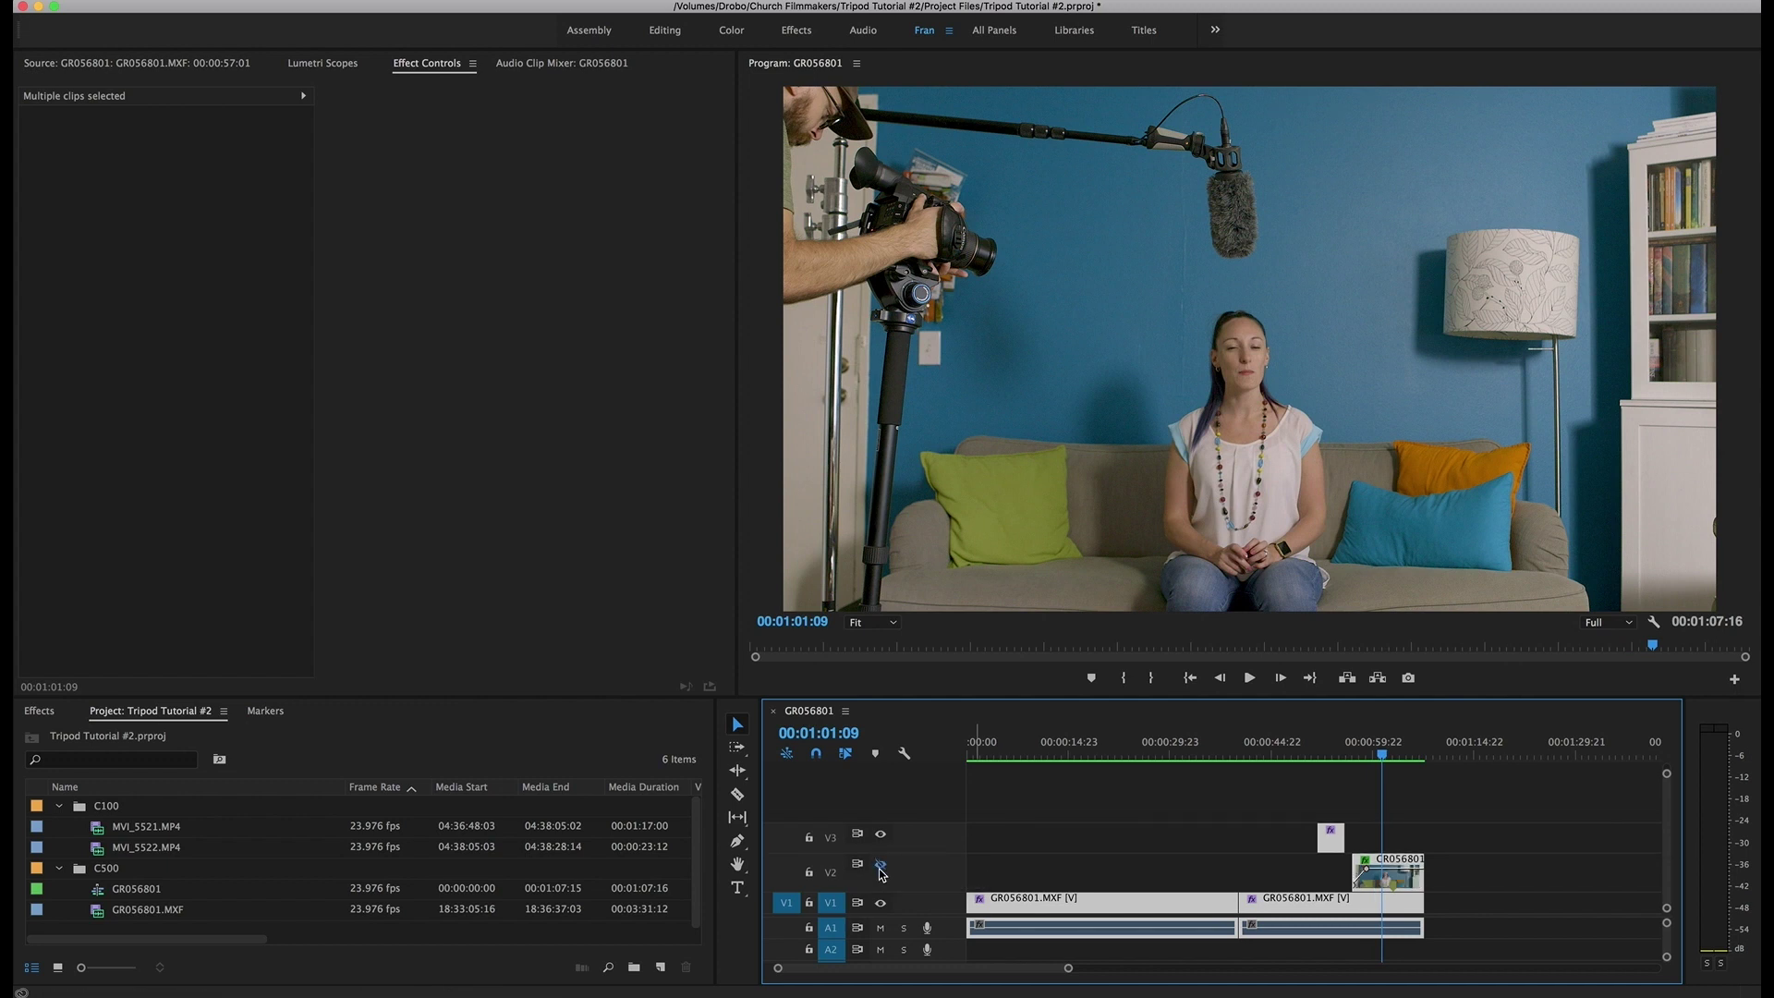
{"action": "left_click", "coordinate": [881, 865]}
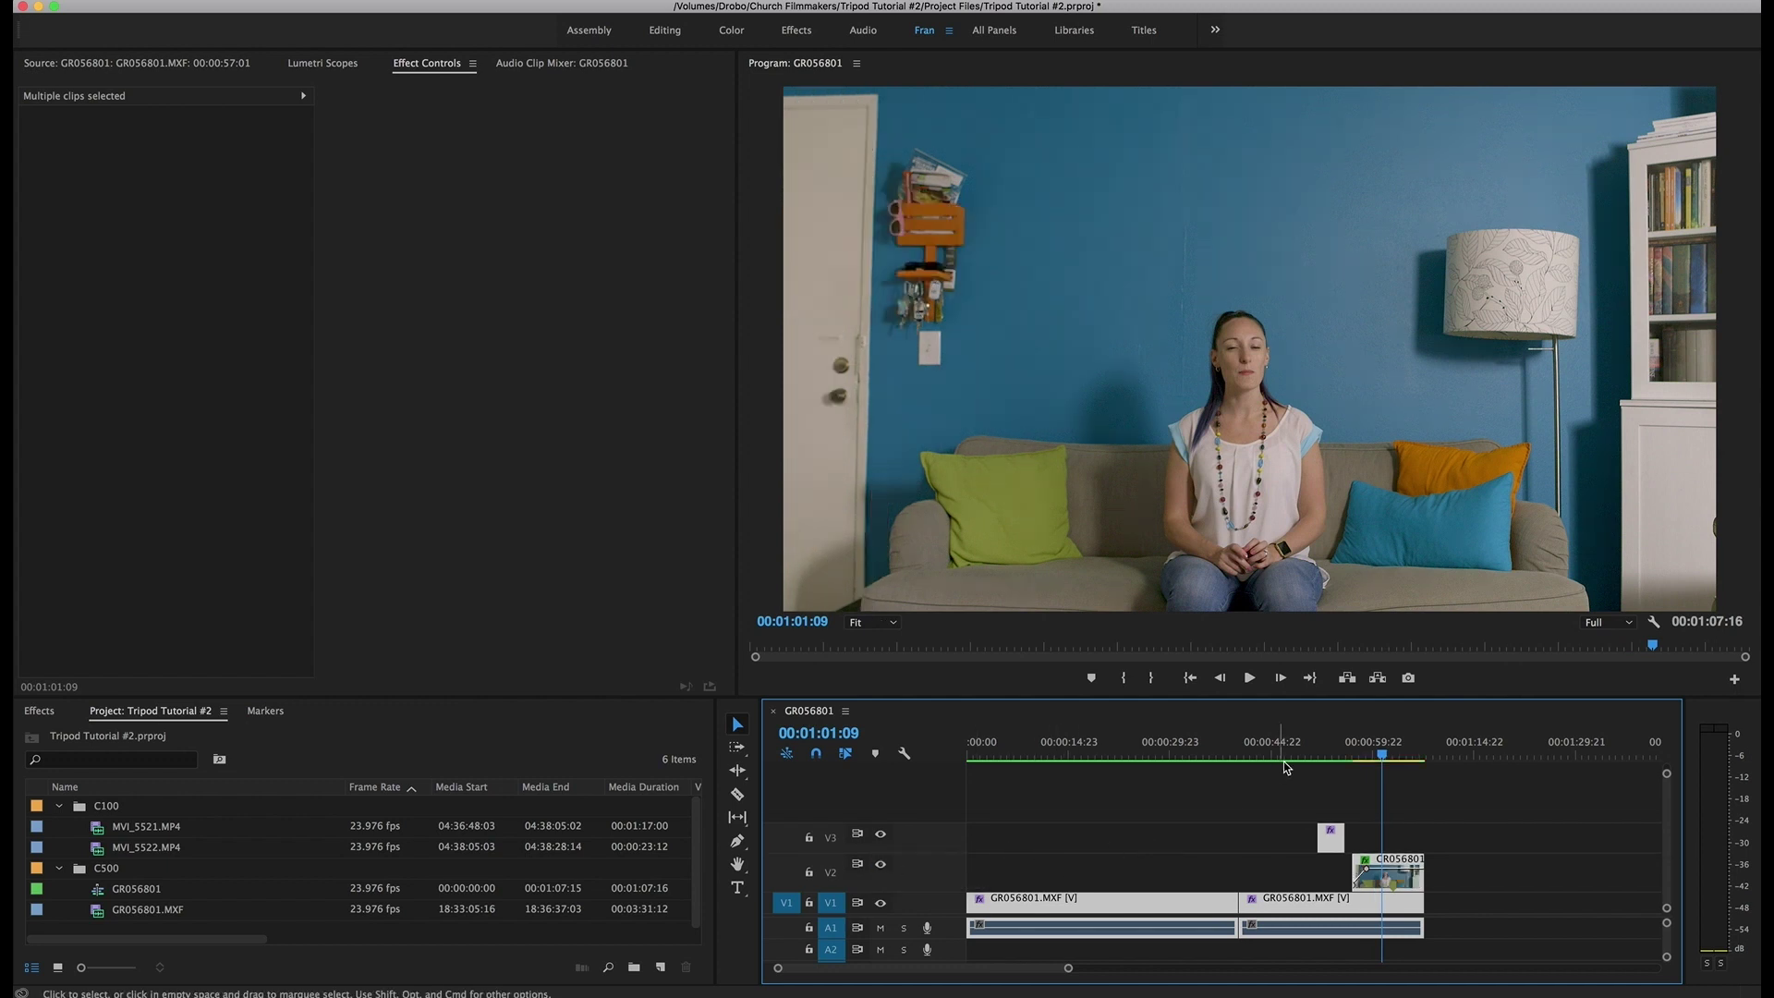
{"action": "left_click", "coordinate": [1342, 750]}
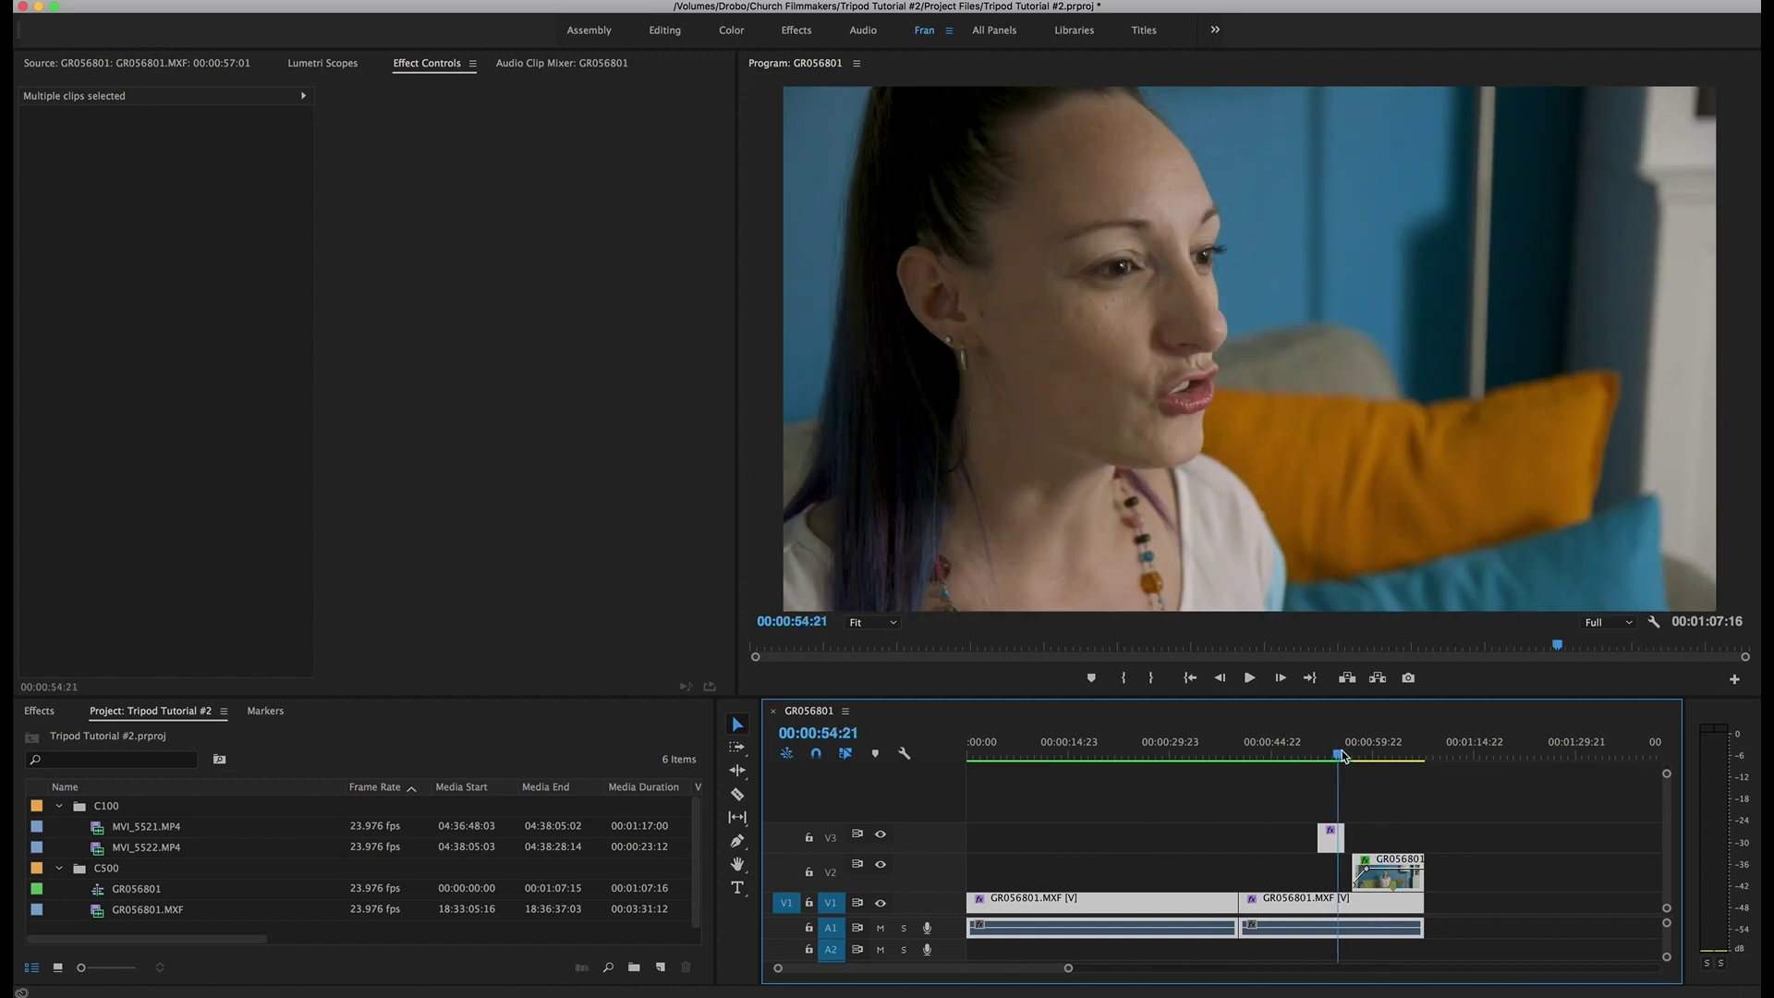
{"action": "key", "text": "space"}
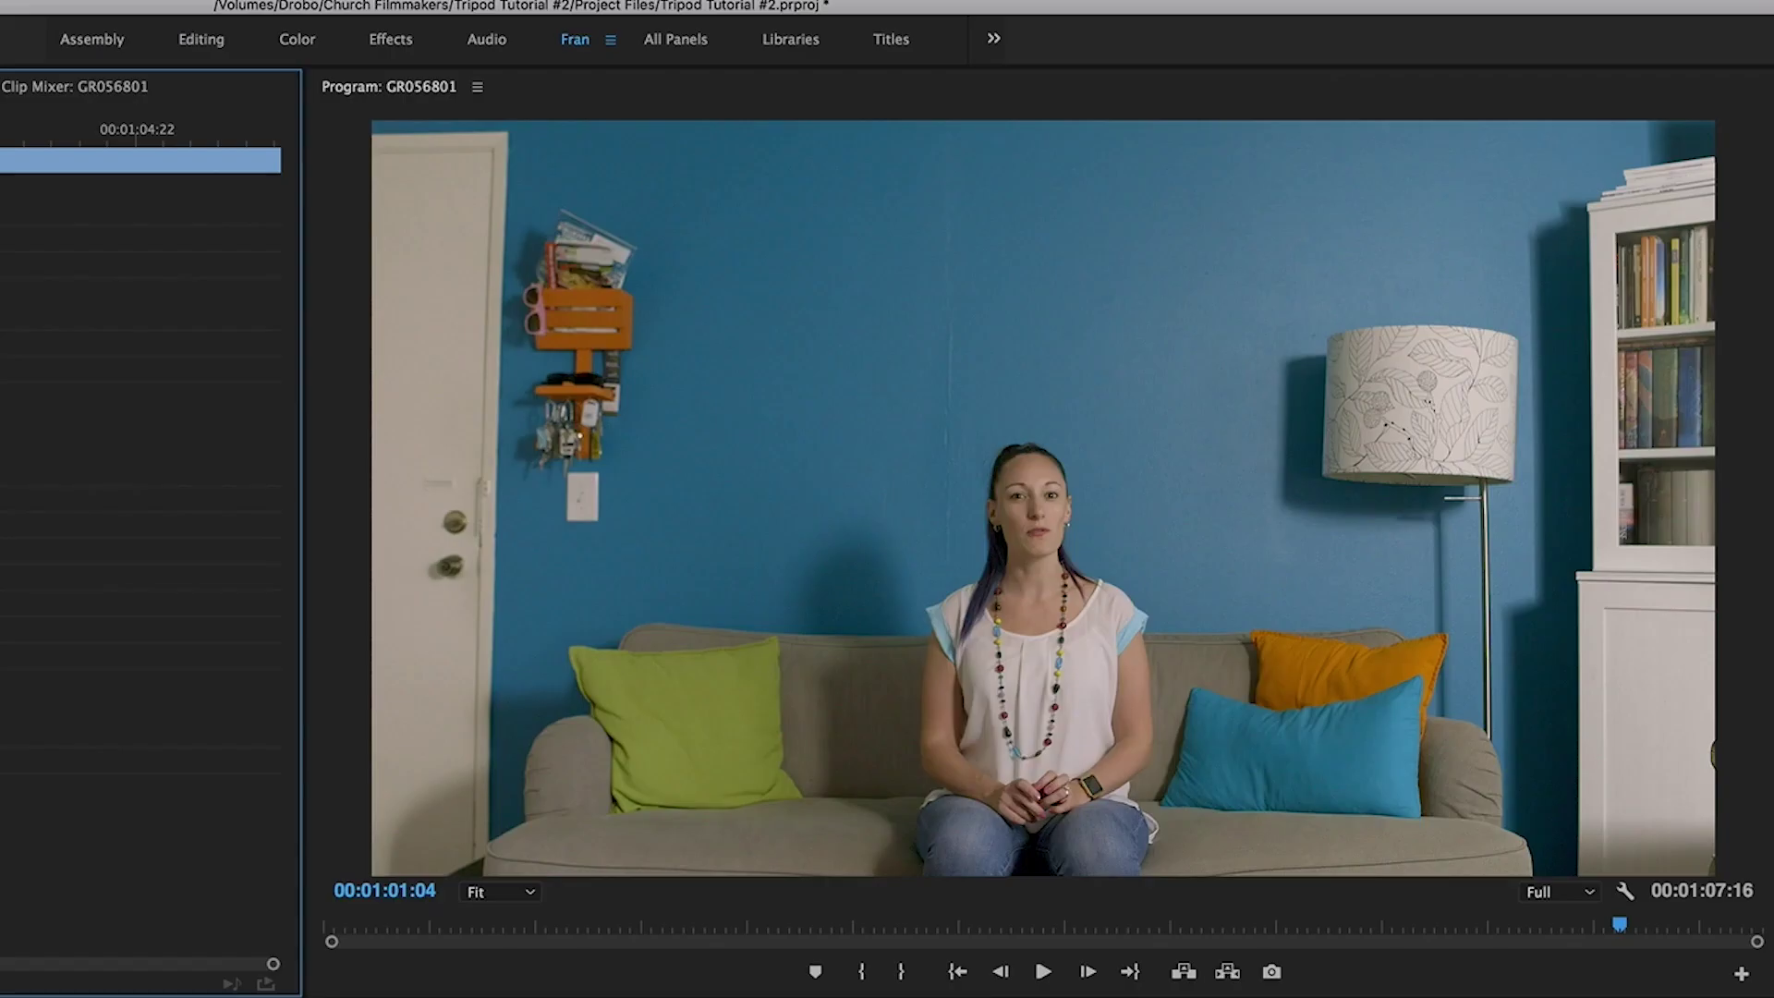
{"action": "left_click", "coordinate": [109, 316]}
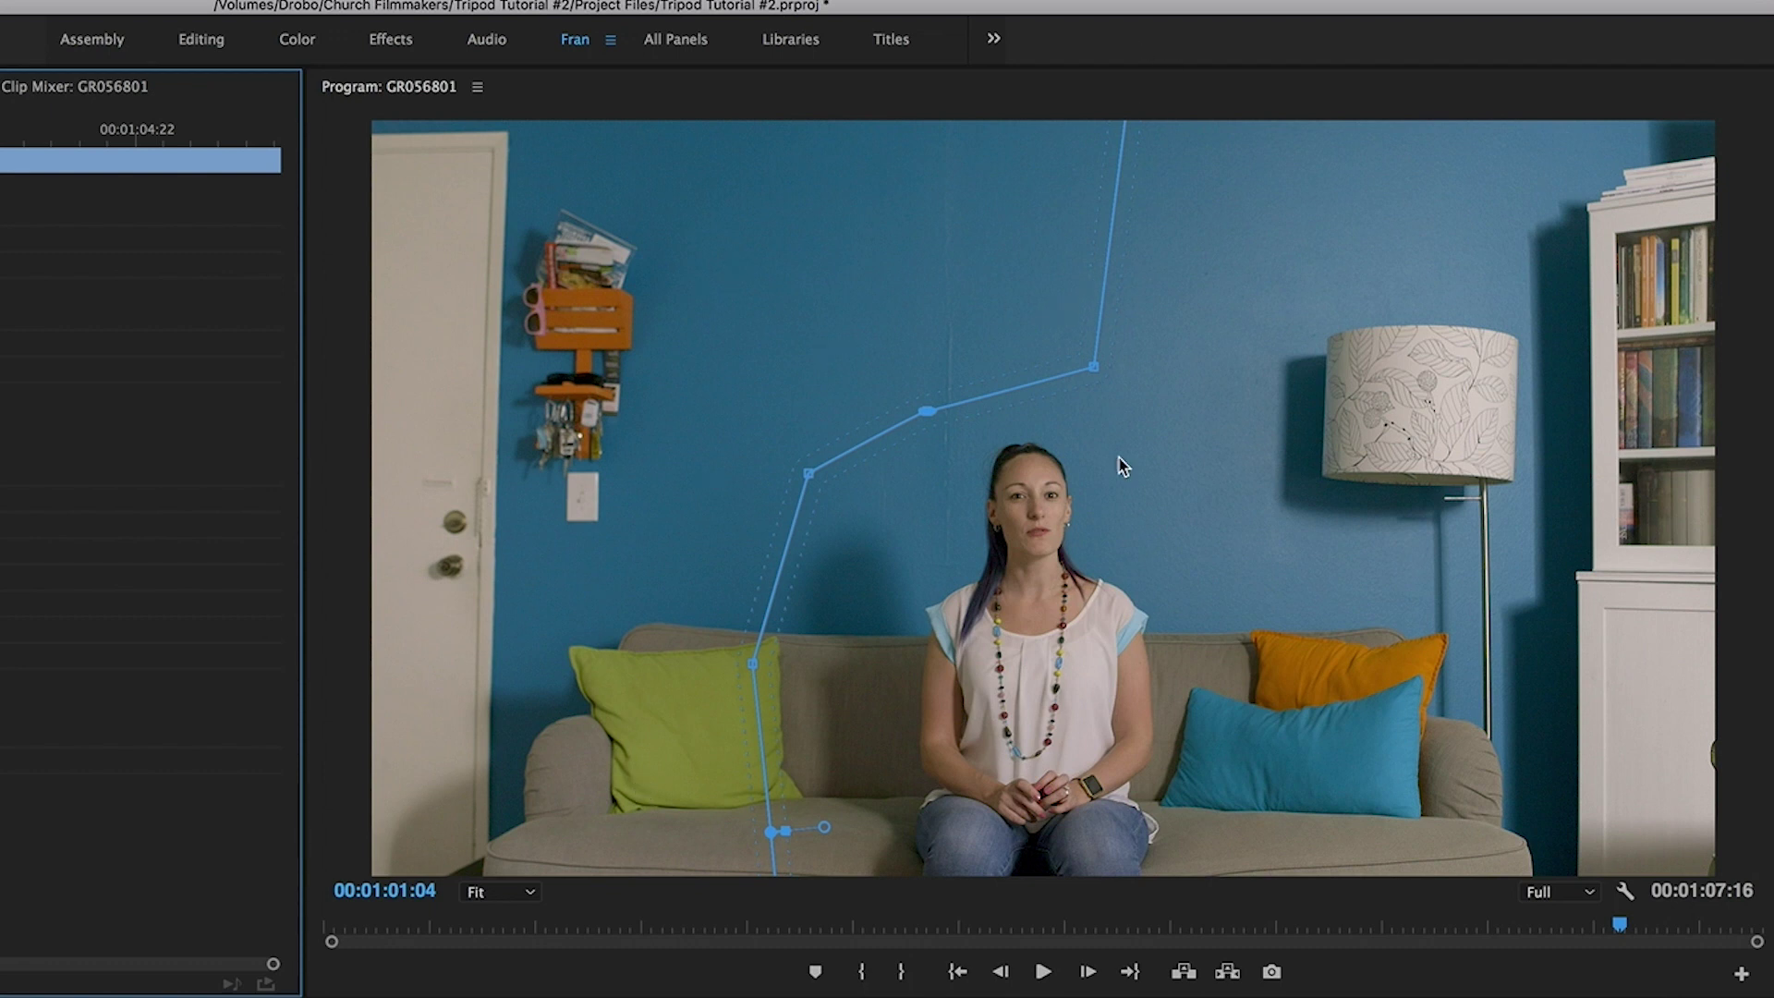
Move the V2 patch clip to about 00:01:19 and delete its Mask (1)
{"action": "left_click_drag", "start_coordinate": [1416, 873], "coordinate": [1512, 885]}
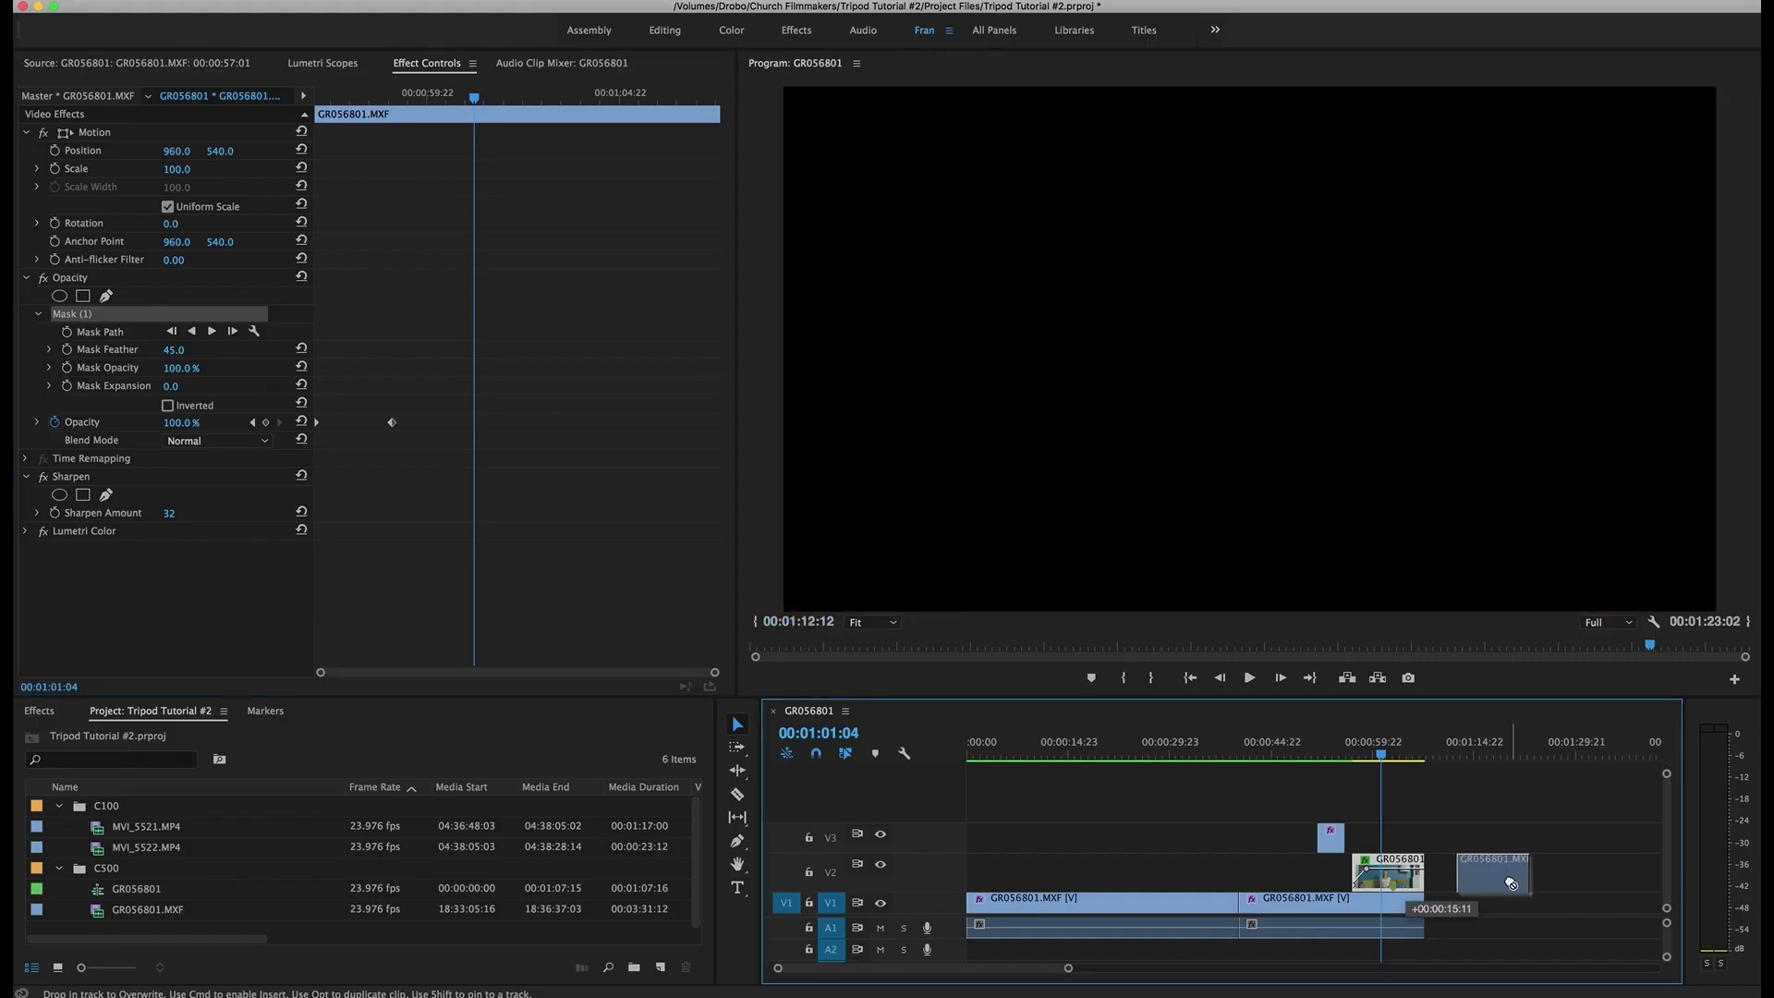
{"action": "left_click", "coordinate": [1503, 755]}
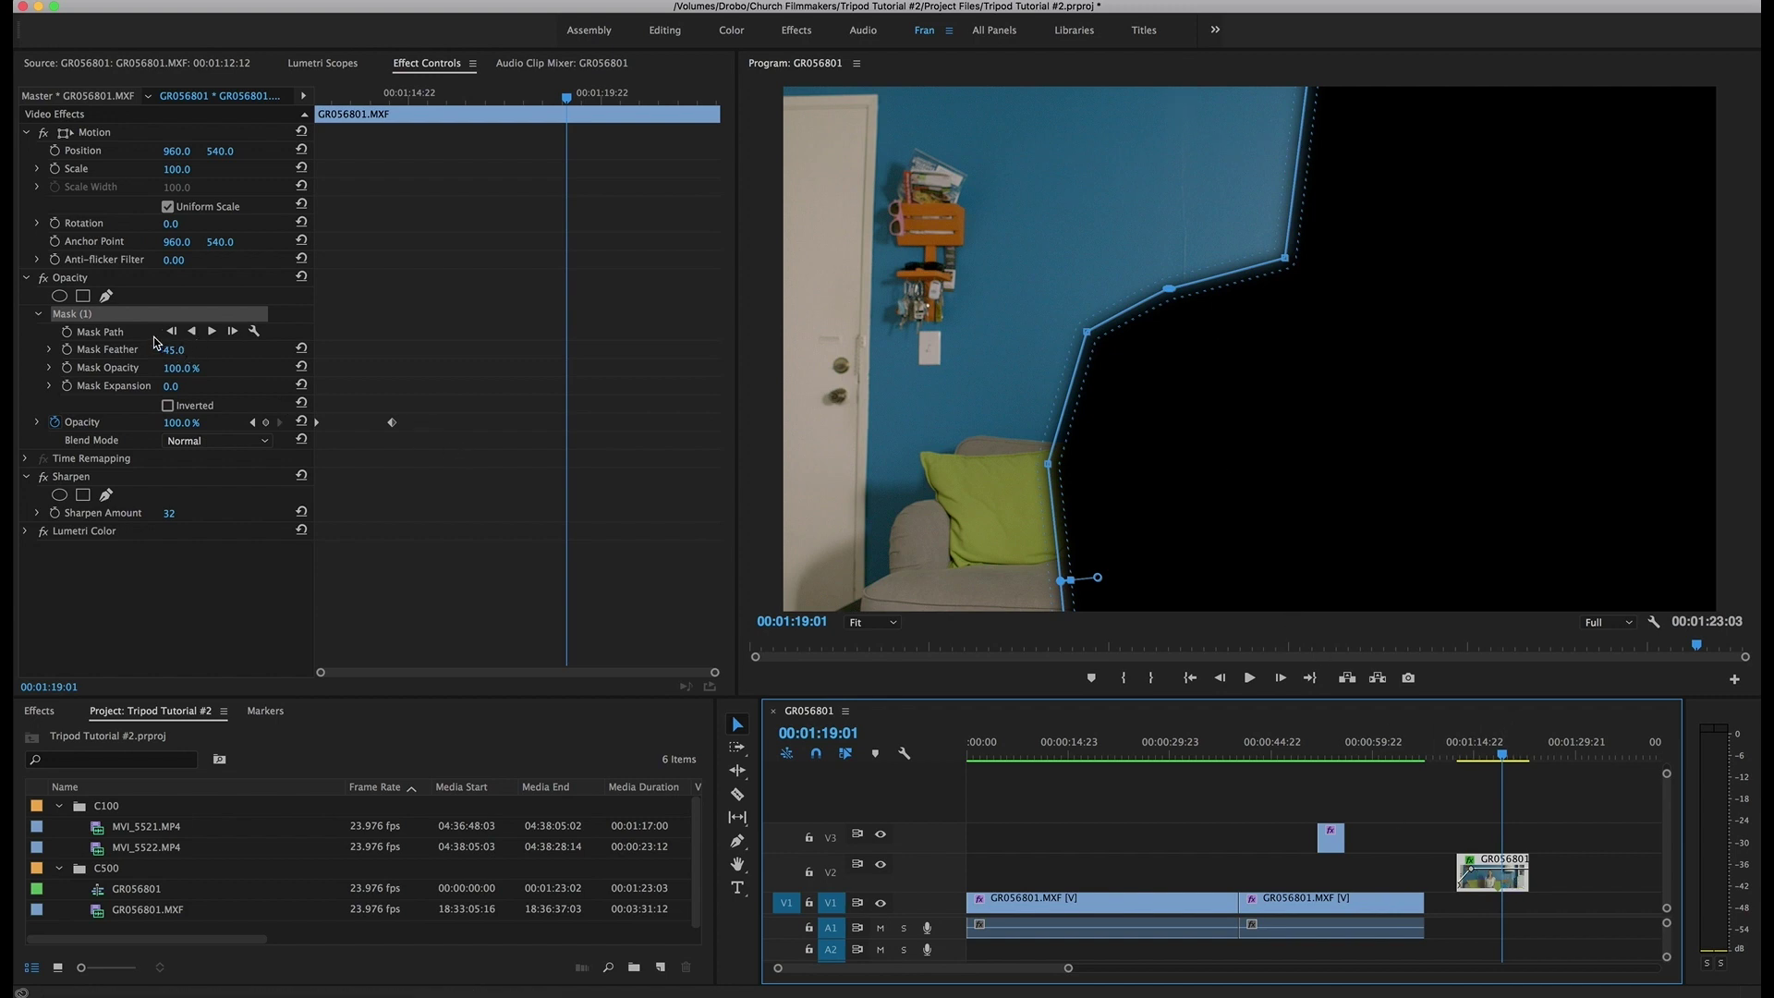
{"action": "left_click", "coordinate": [106, 317]}
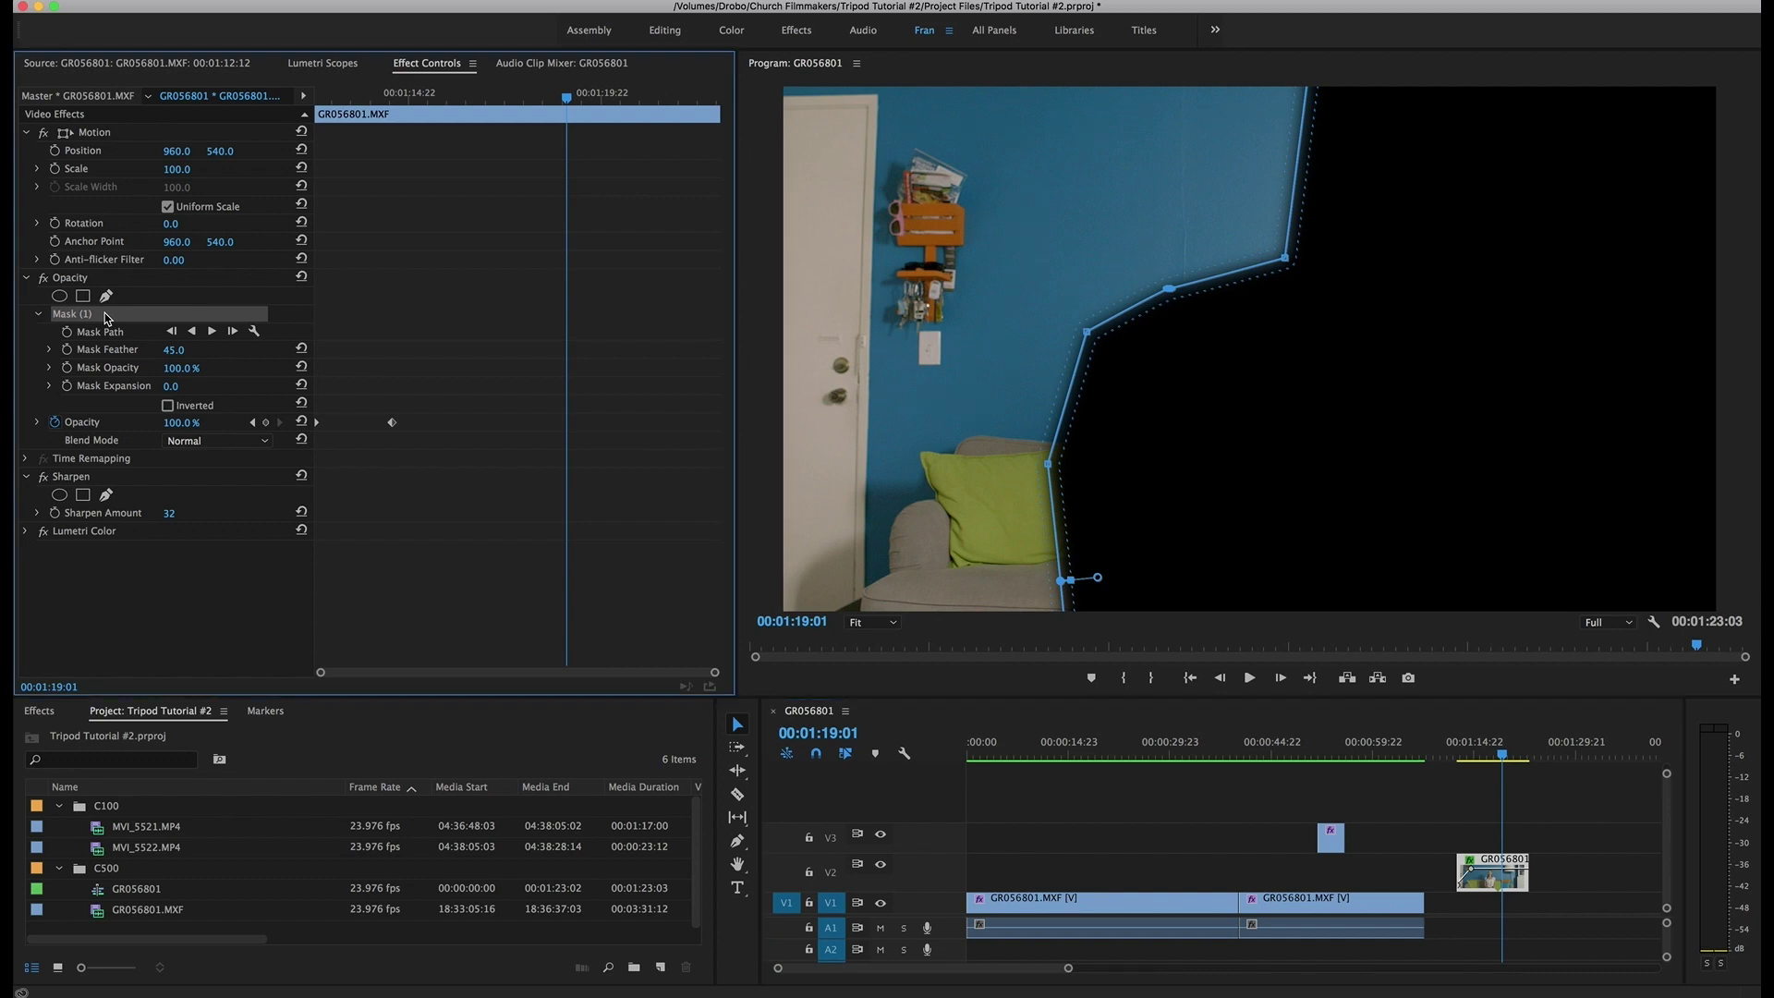
{"action": "key", "text": "Delete"}
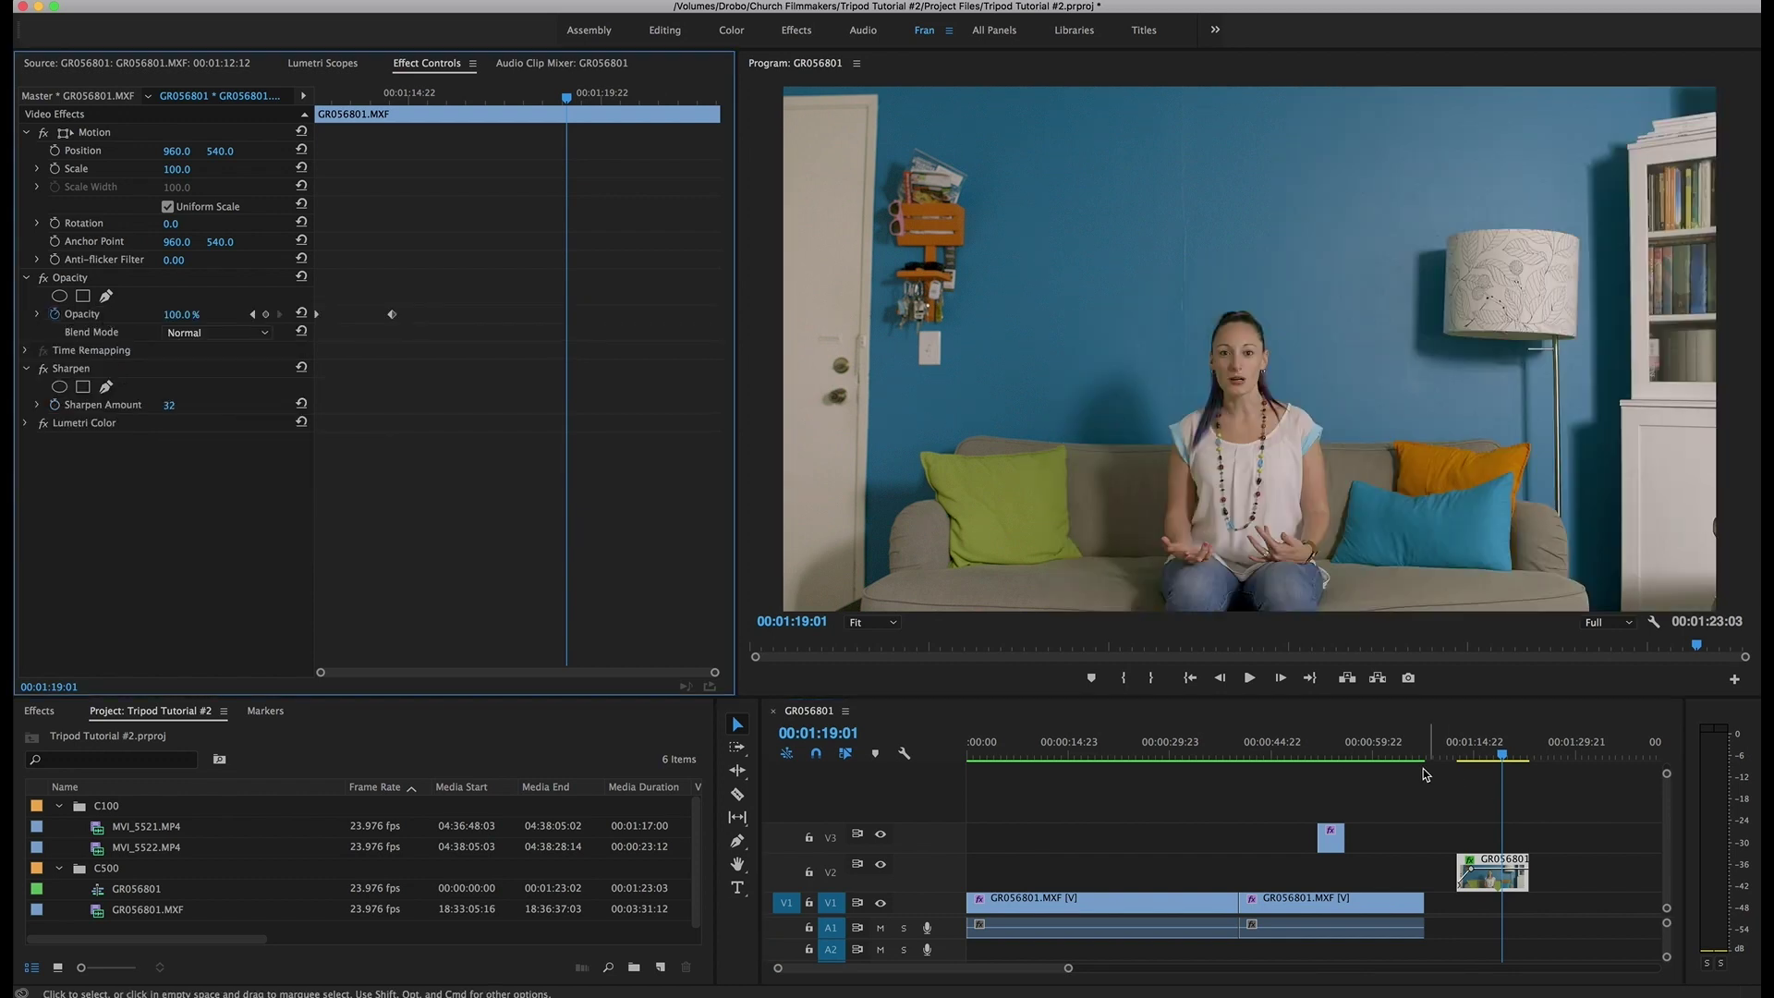
At about 00:01:17, delete the overlay's Opacity keyframe and reset Opacity to 100%
{"action": "left_click_drag", "start_coordinate": [1478, 750], "coordinate": [1503, 748]}
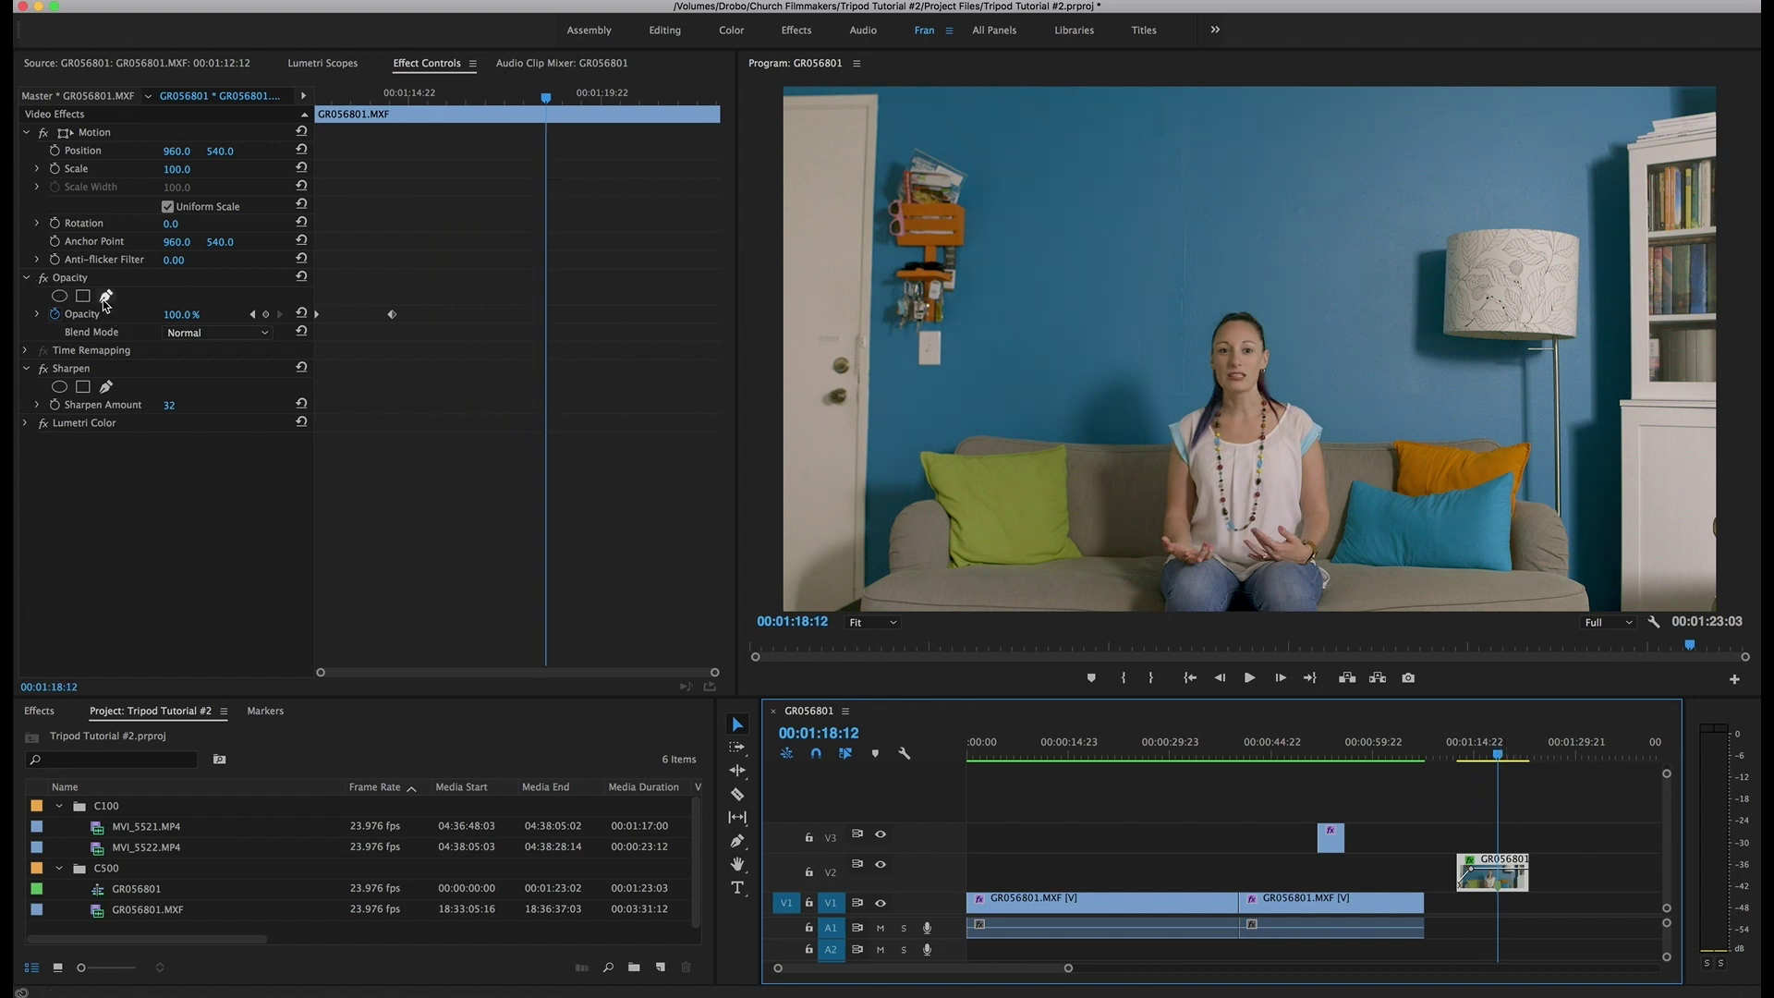
{"action": "left_click", "coordinate": [390, 315]}
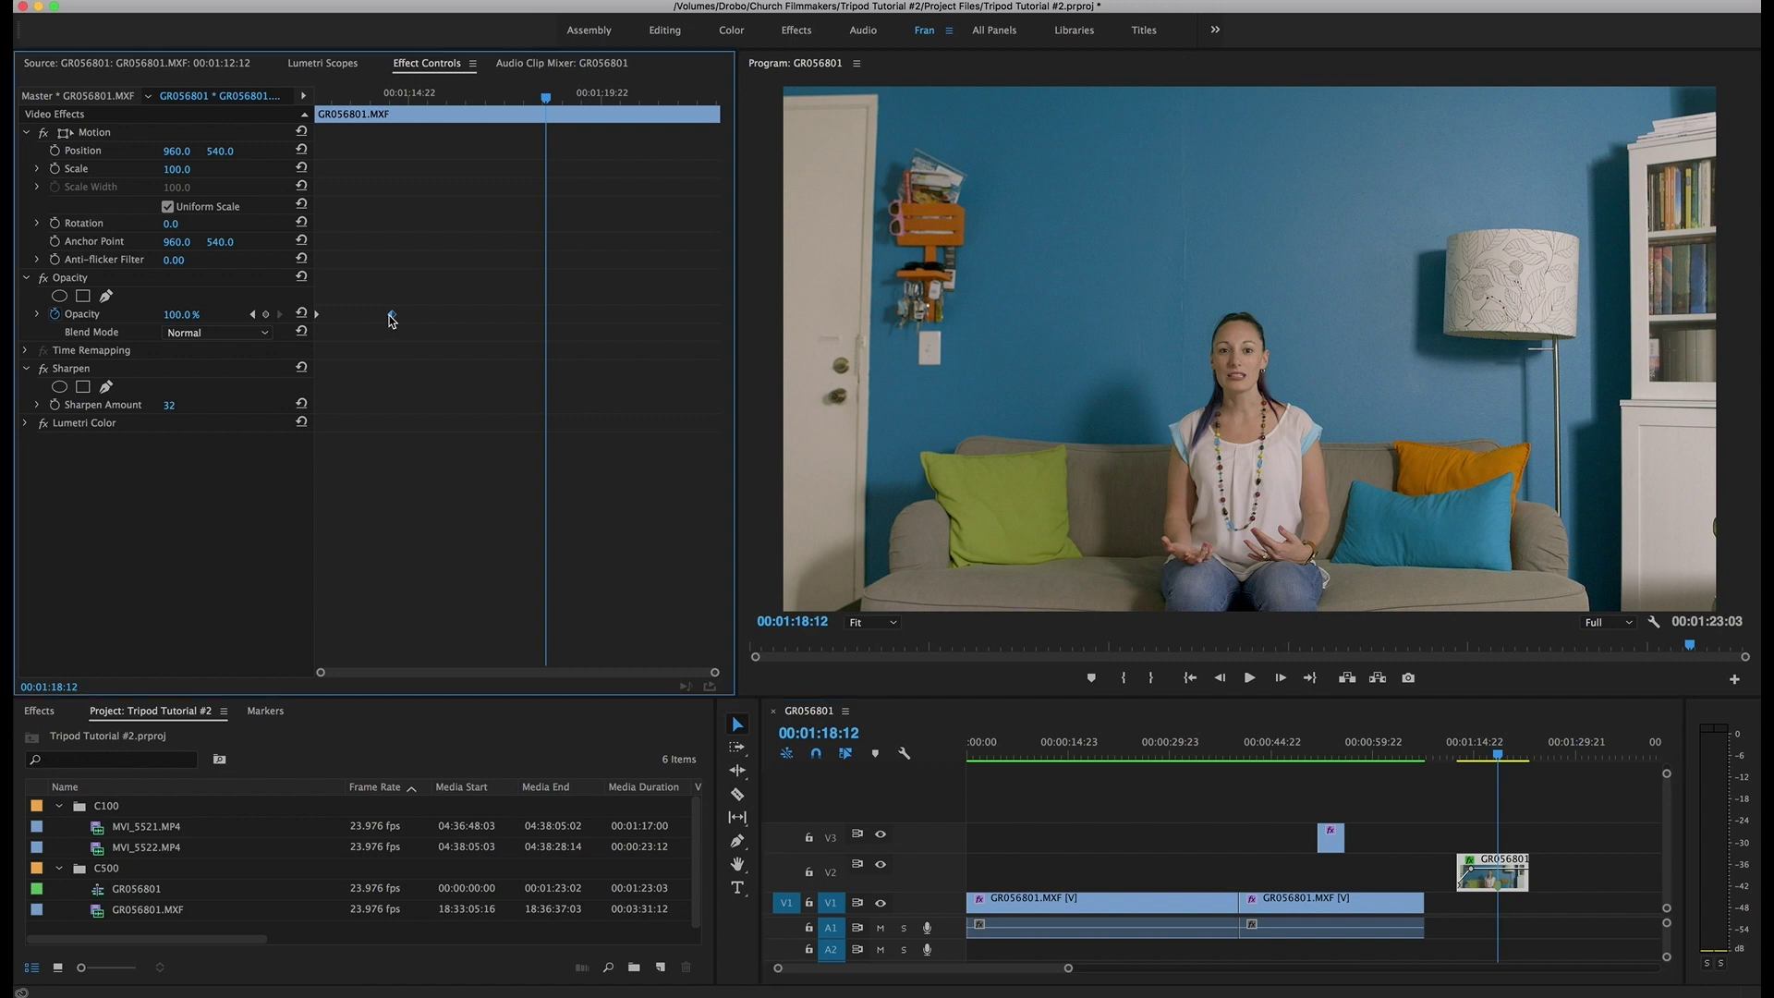
{"action": "key", "text": "Delete"}
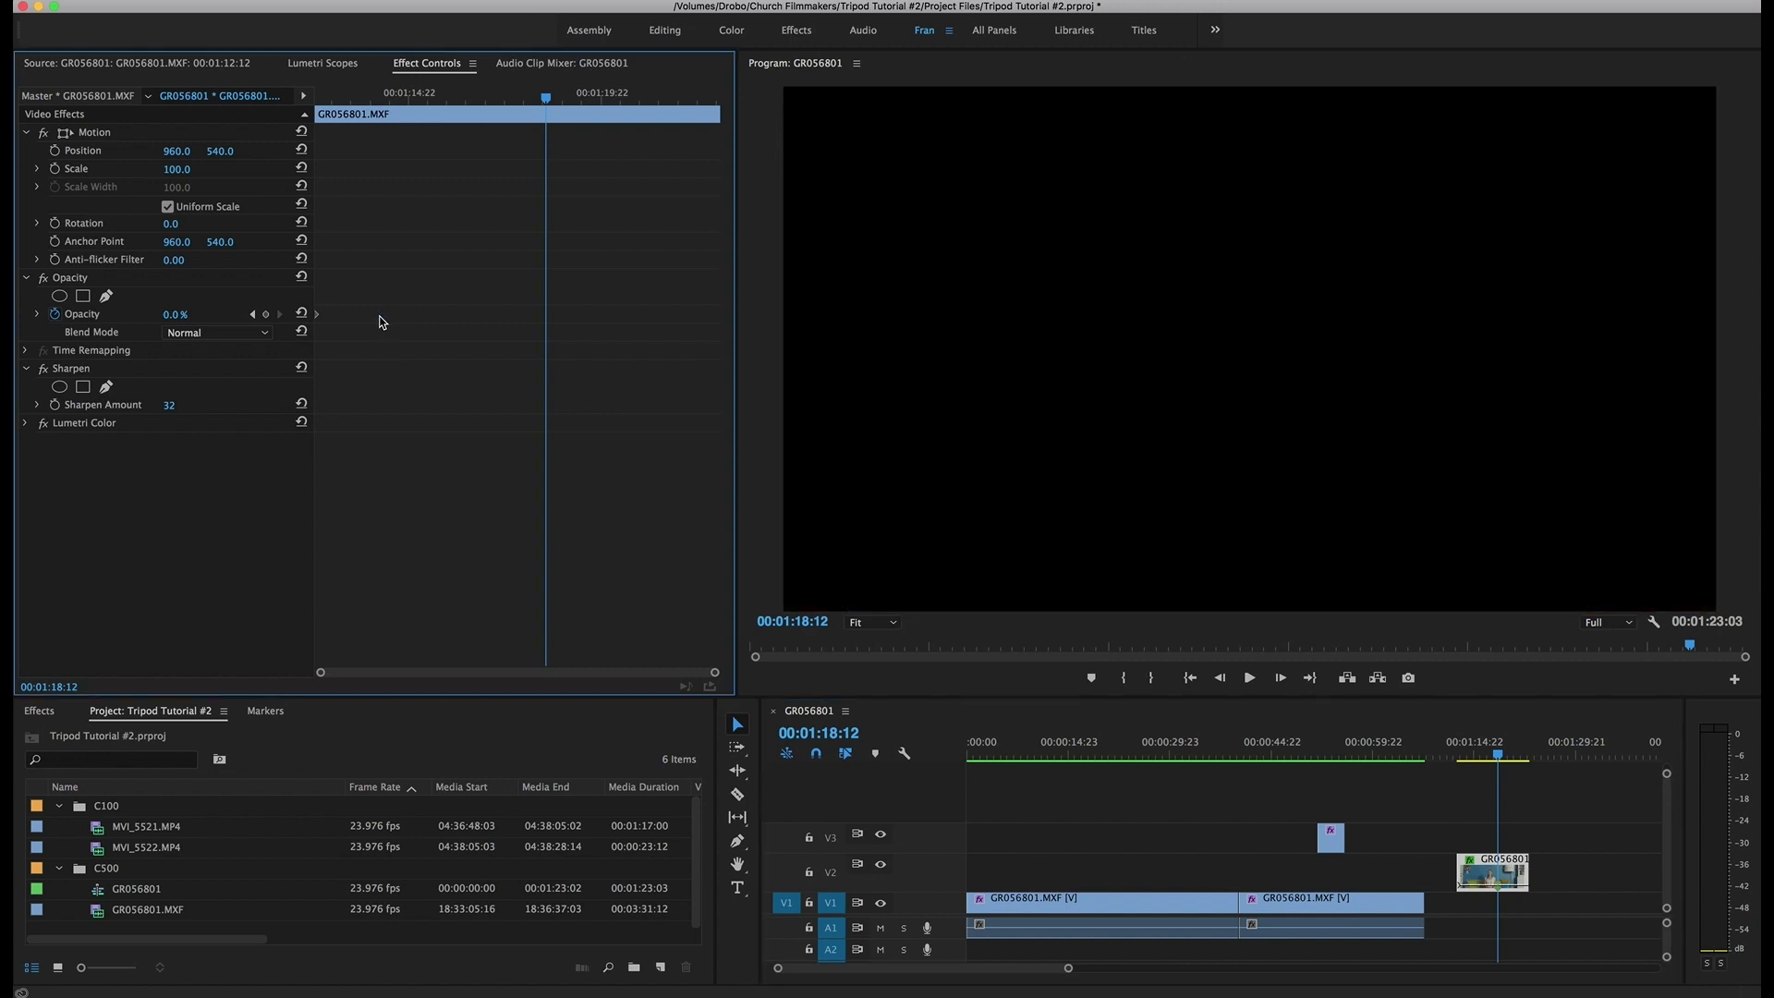
{"action": "left_click", "coordinate": [301, 313]}
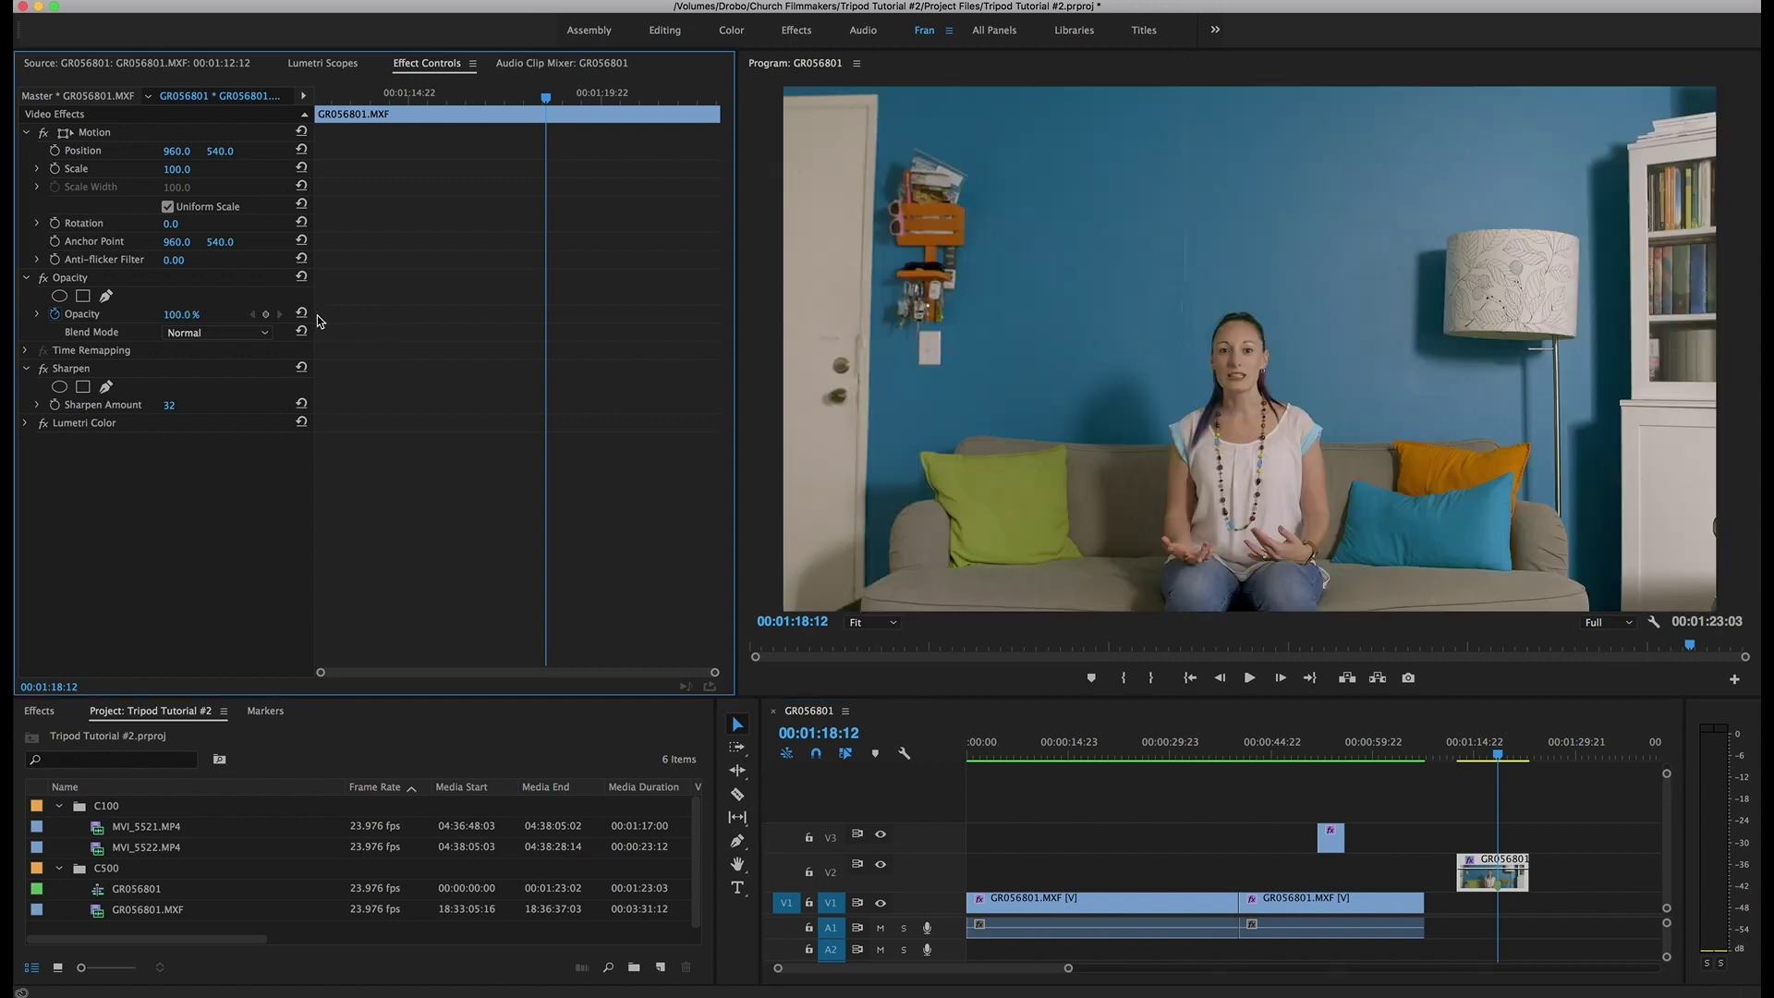
{"action": "left_click", "coordinate": [1516, 883]}
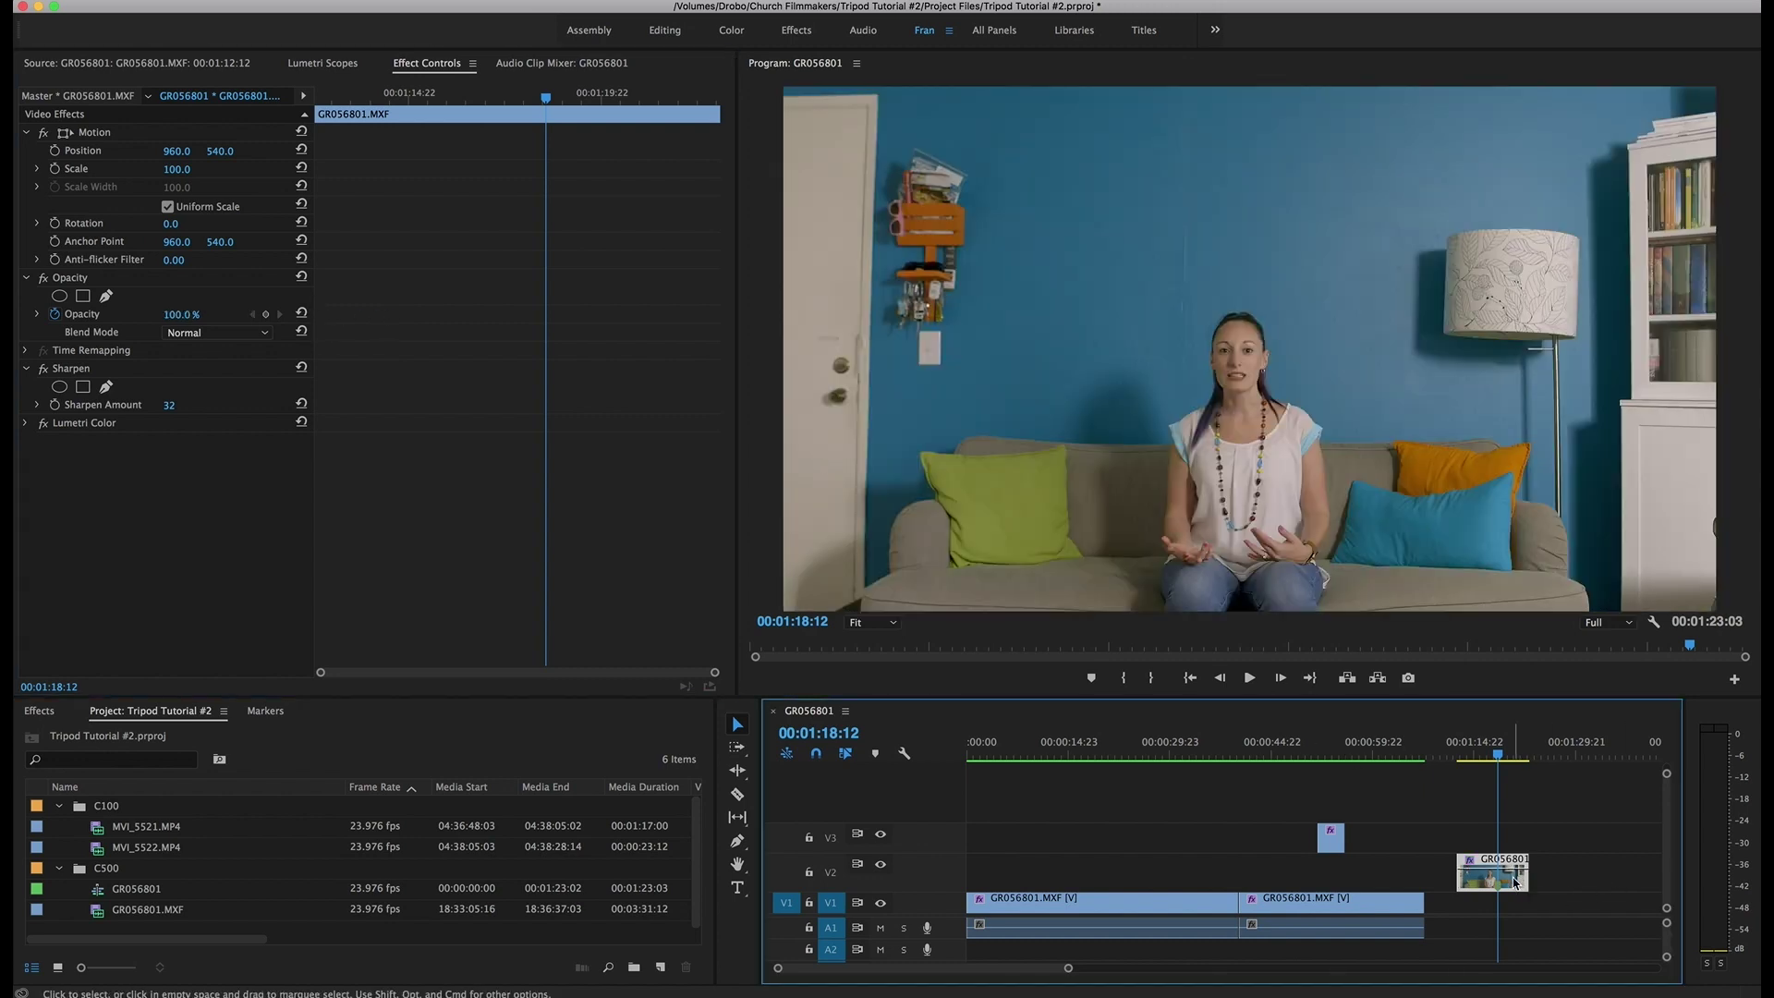
Start a free-draw bezier mask with the Program monitor zoomed to 50%
{"action": "left_click", "coordinate": [105, 297]}
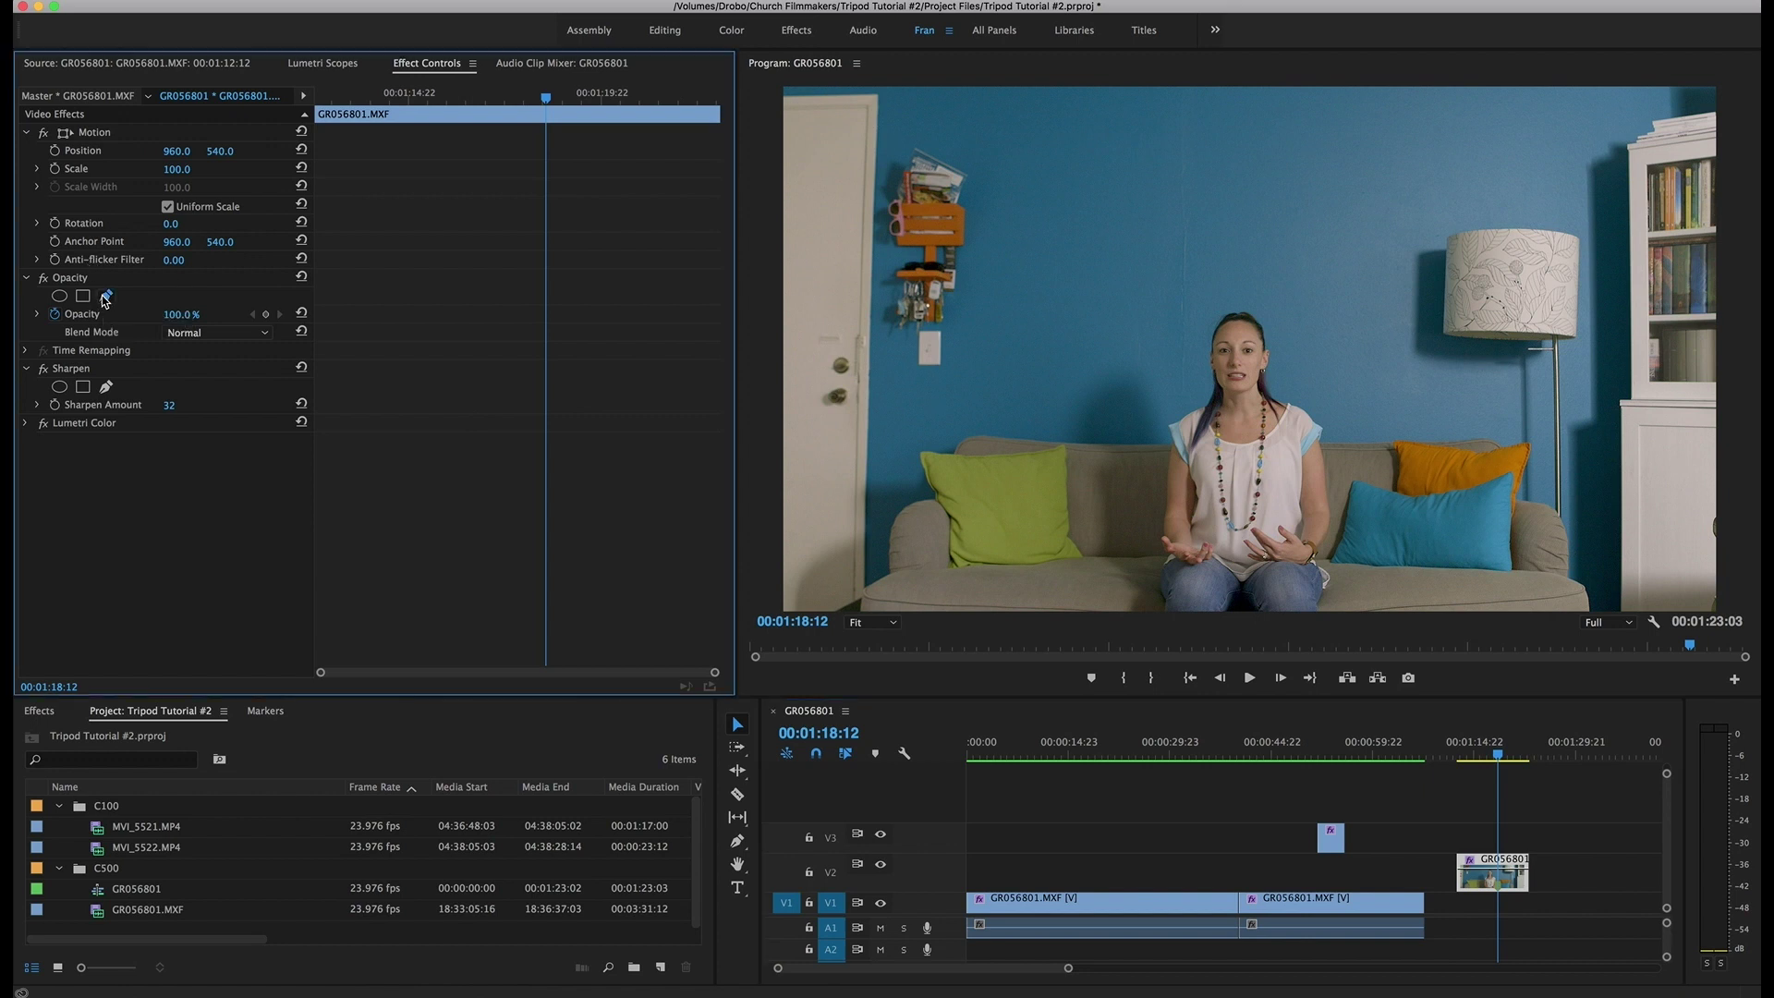
{"action": "left_click", "coordinate": [886, 624]}
{"action": "left_click", "coordinate": [890, 702]}
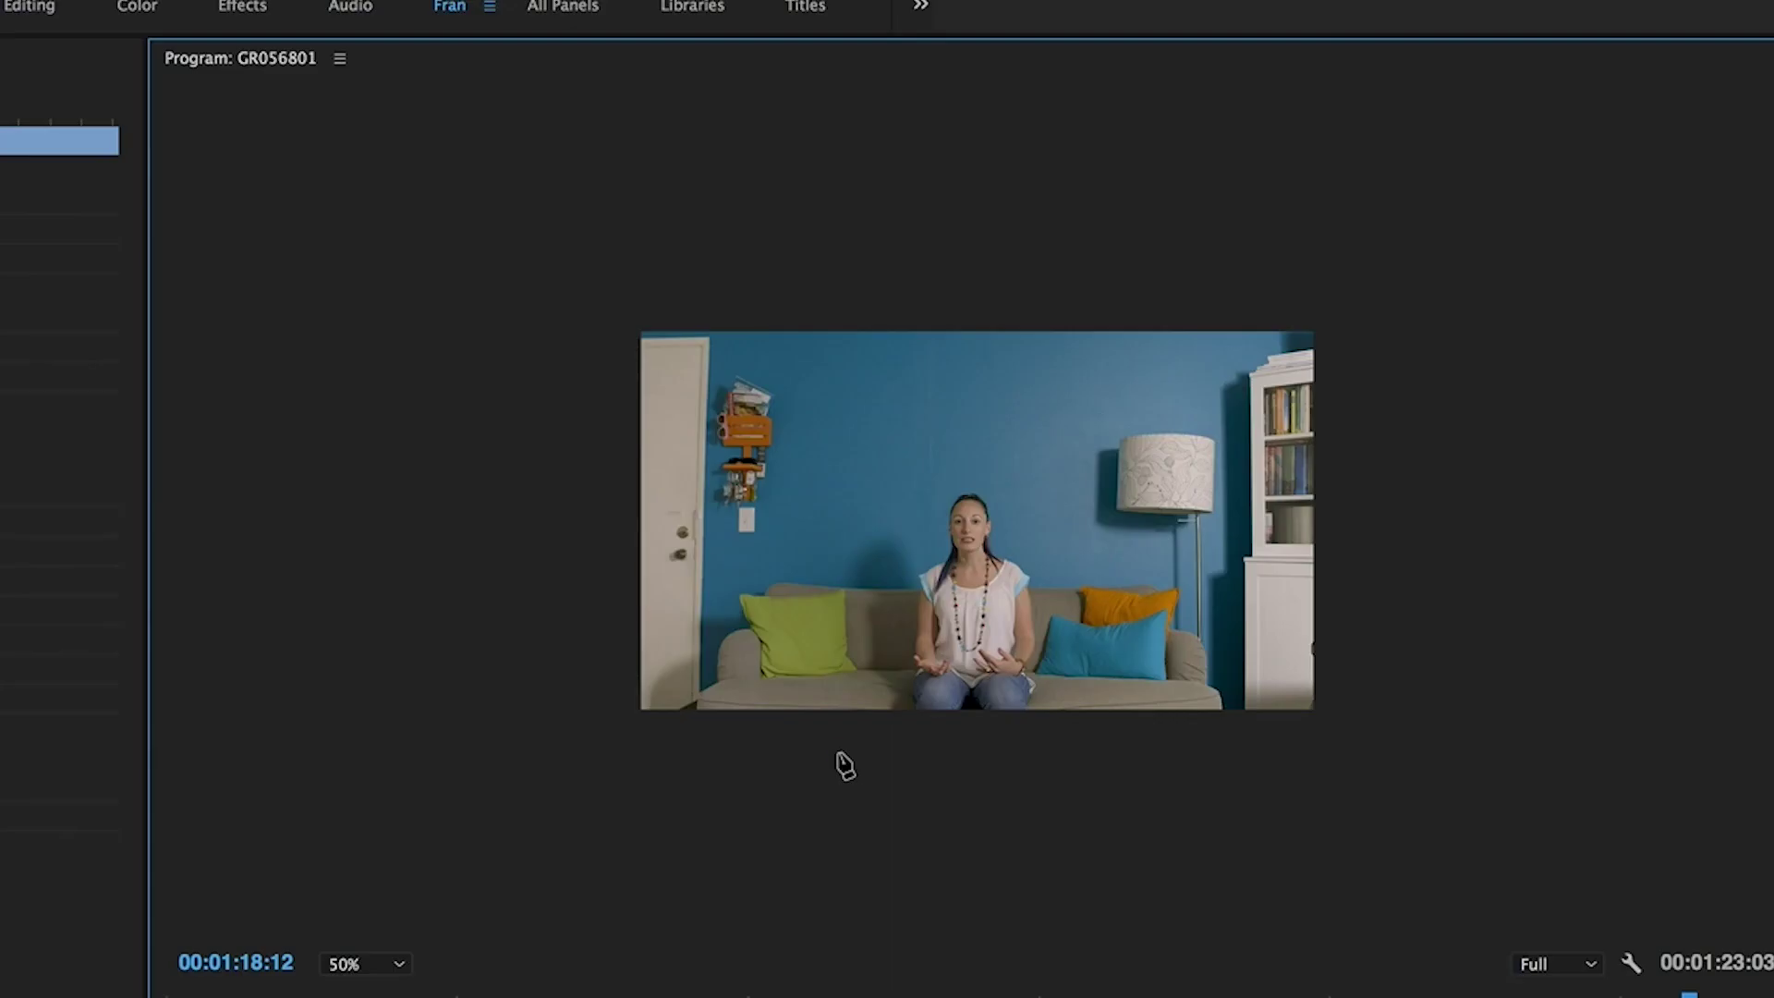
Draw a closed mask around the left door-and-pillow area, extending beyond the frame edges
{"action": "left_click", "coordinate": [869, 502]}
{"action": "left_click", "coordinate": [983, 447]}
{"action": "left_click", "coordinate": [1030, 389]}
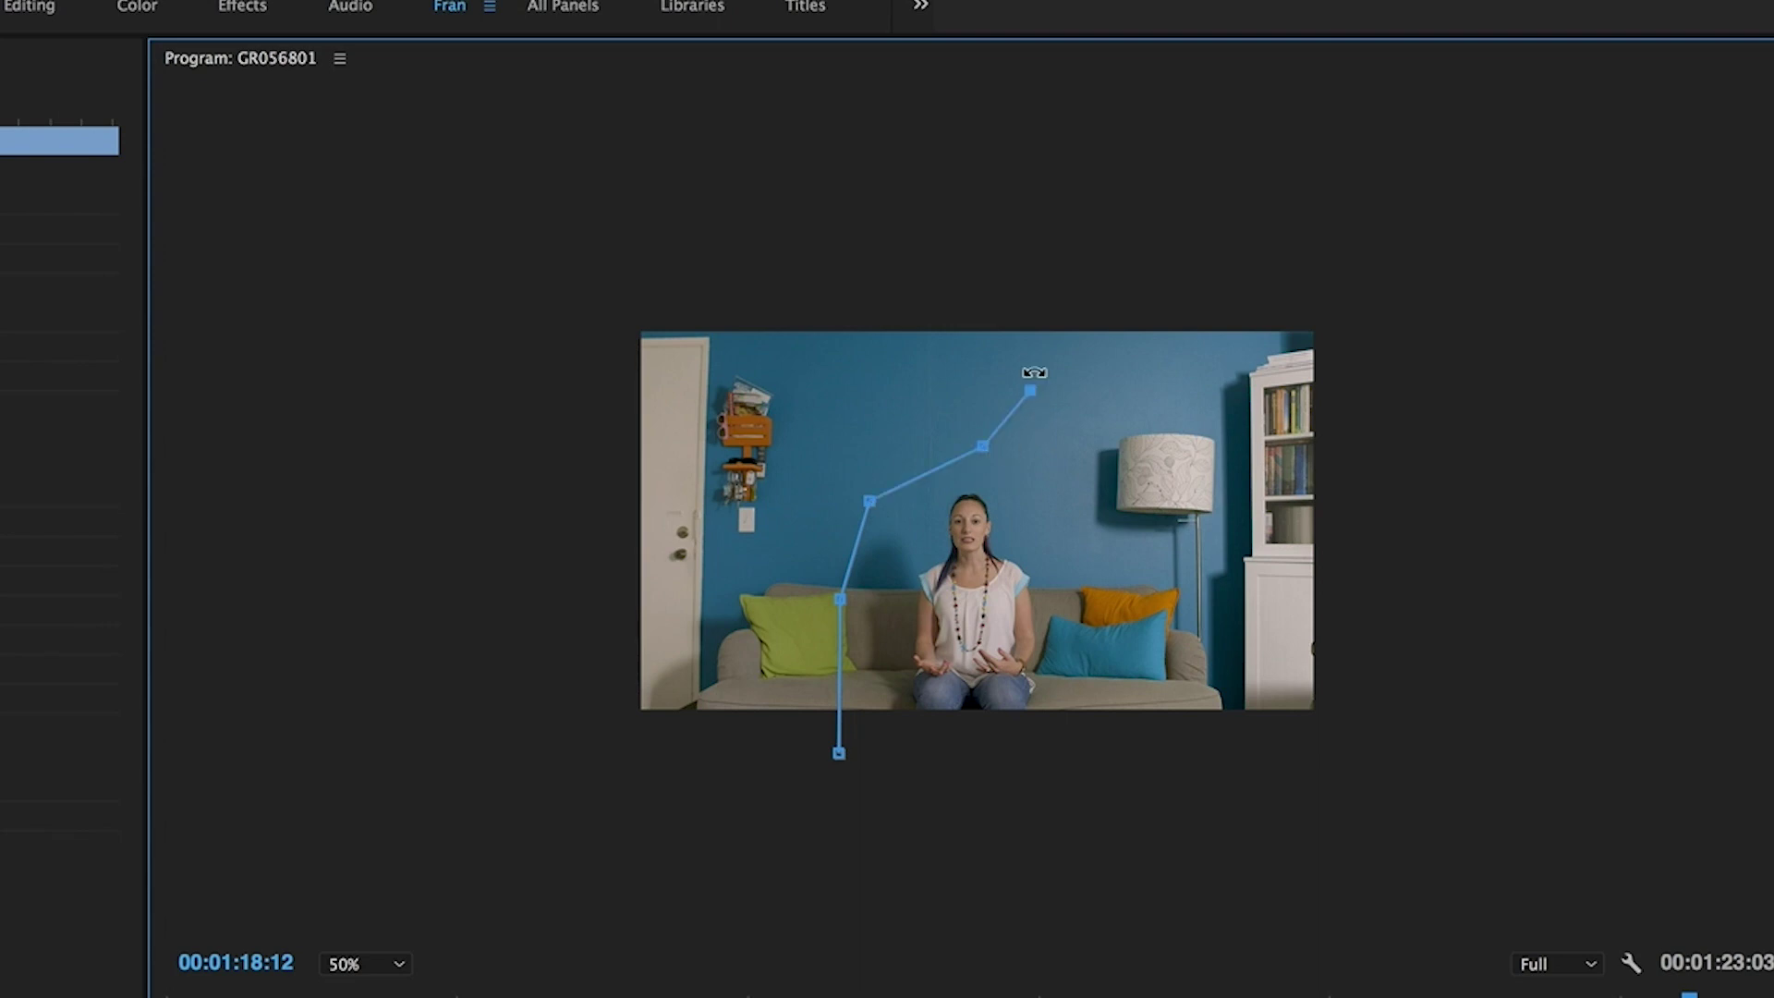
{"action": "left_click", "coordinate": [1023, 257]}
{"action": "left_click", "coordinate": [559, 210]}
{"action": "left_click", "coordinate": [502, 568]}
{"action": "left_click", "coordinate": [507, 795]}
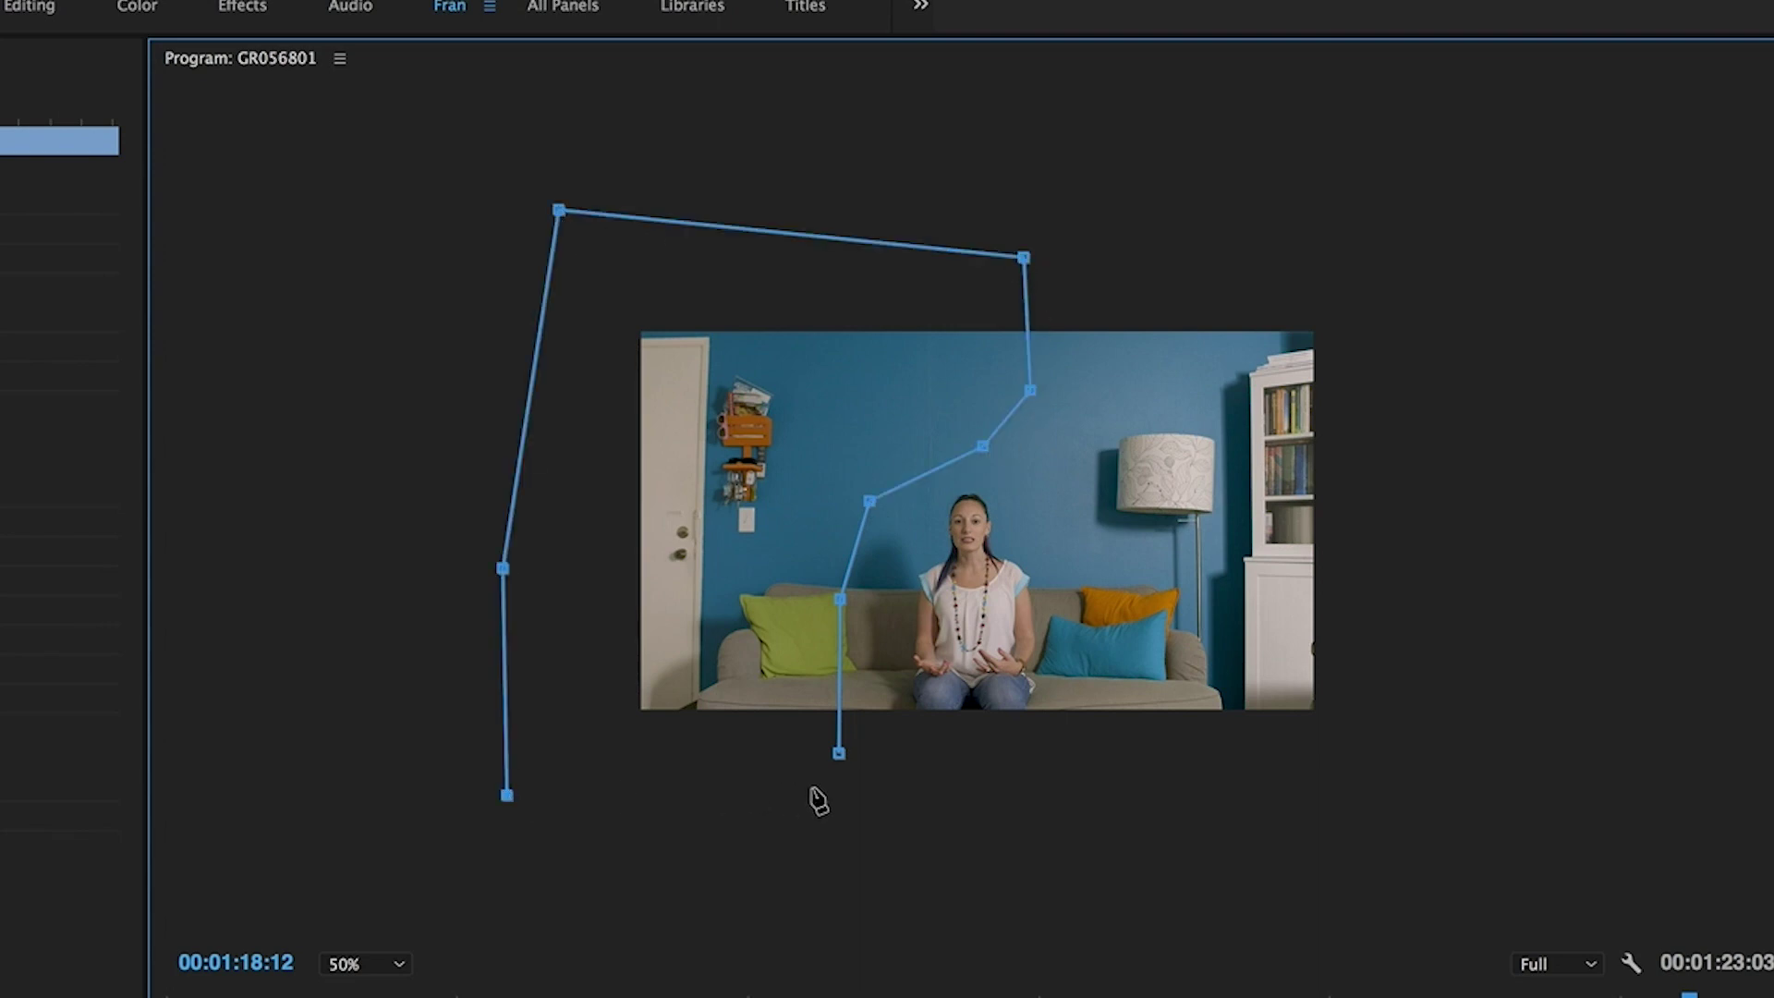
{"action": "left_click", "coordinate": [813, 788]}
{"action": "left_click", "coordinate": [839, 753]}
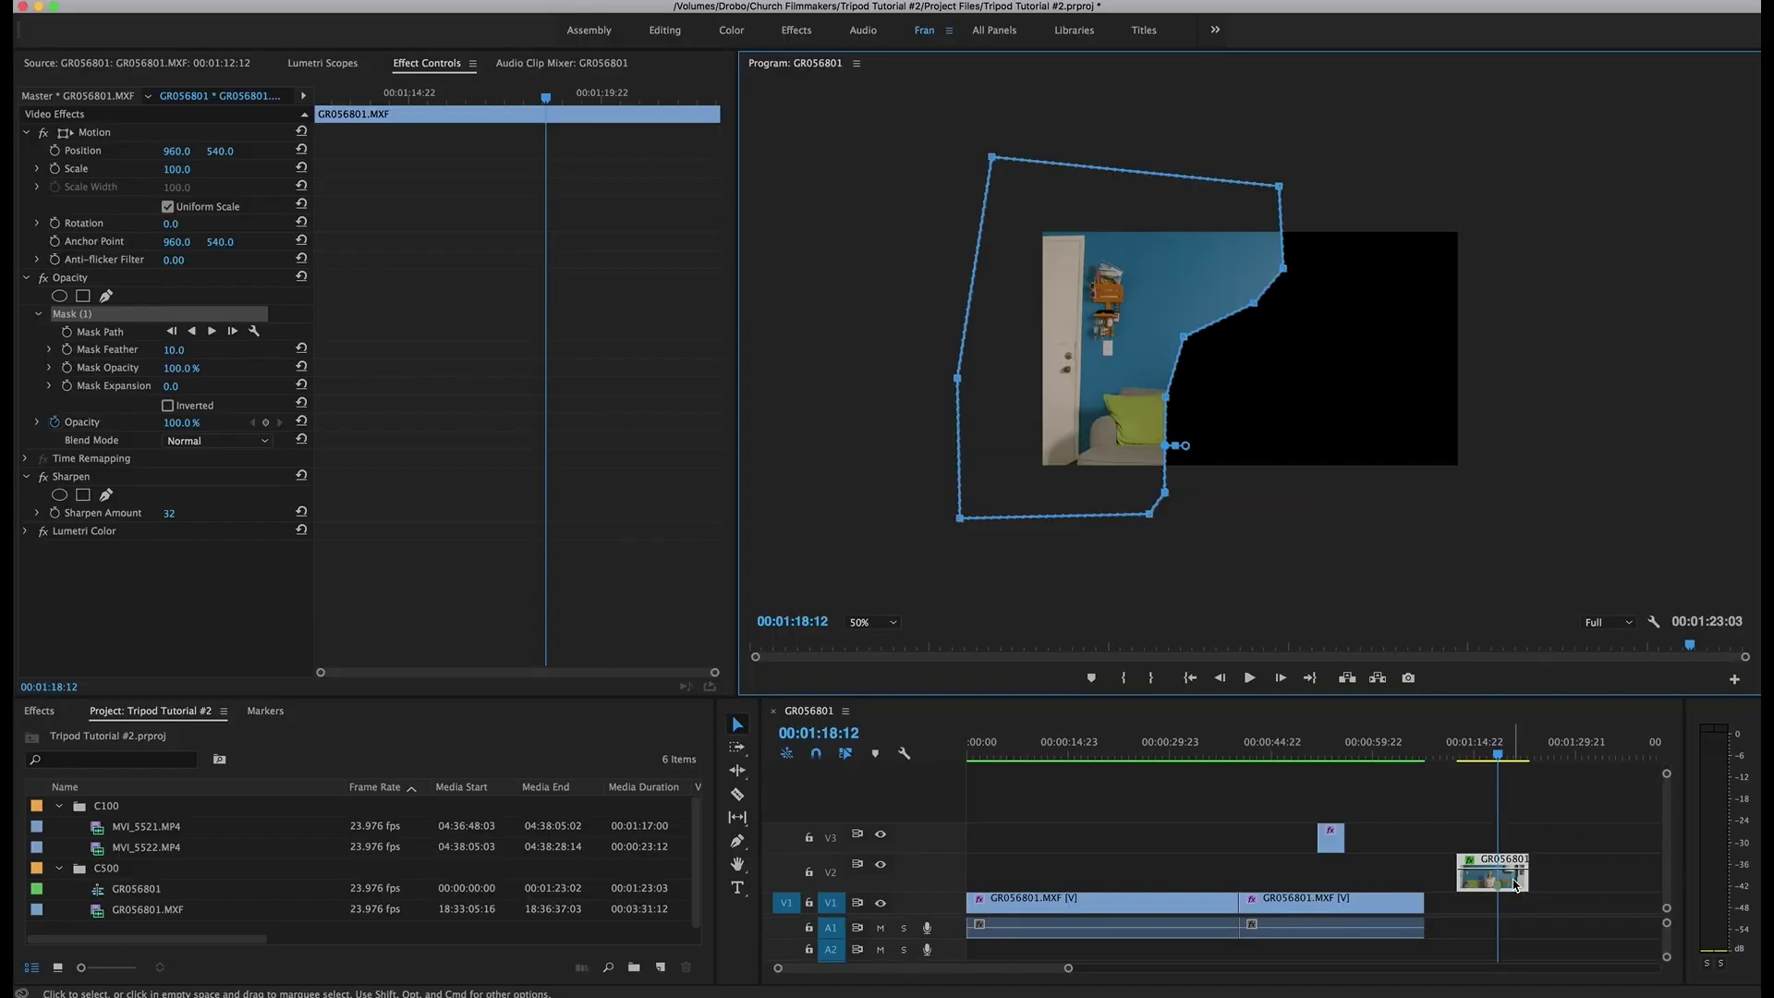
Move the masked V2 clip to start at 00:00:48:03 with the monitor at Fit, then play
{"action": "left_click", "coordinate": [1270, 753]}
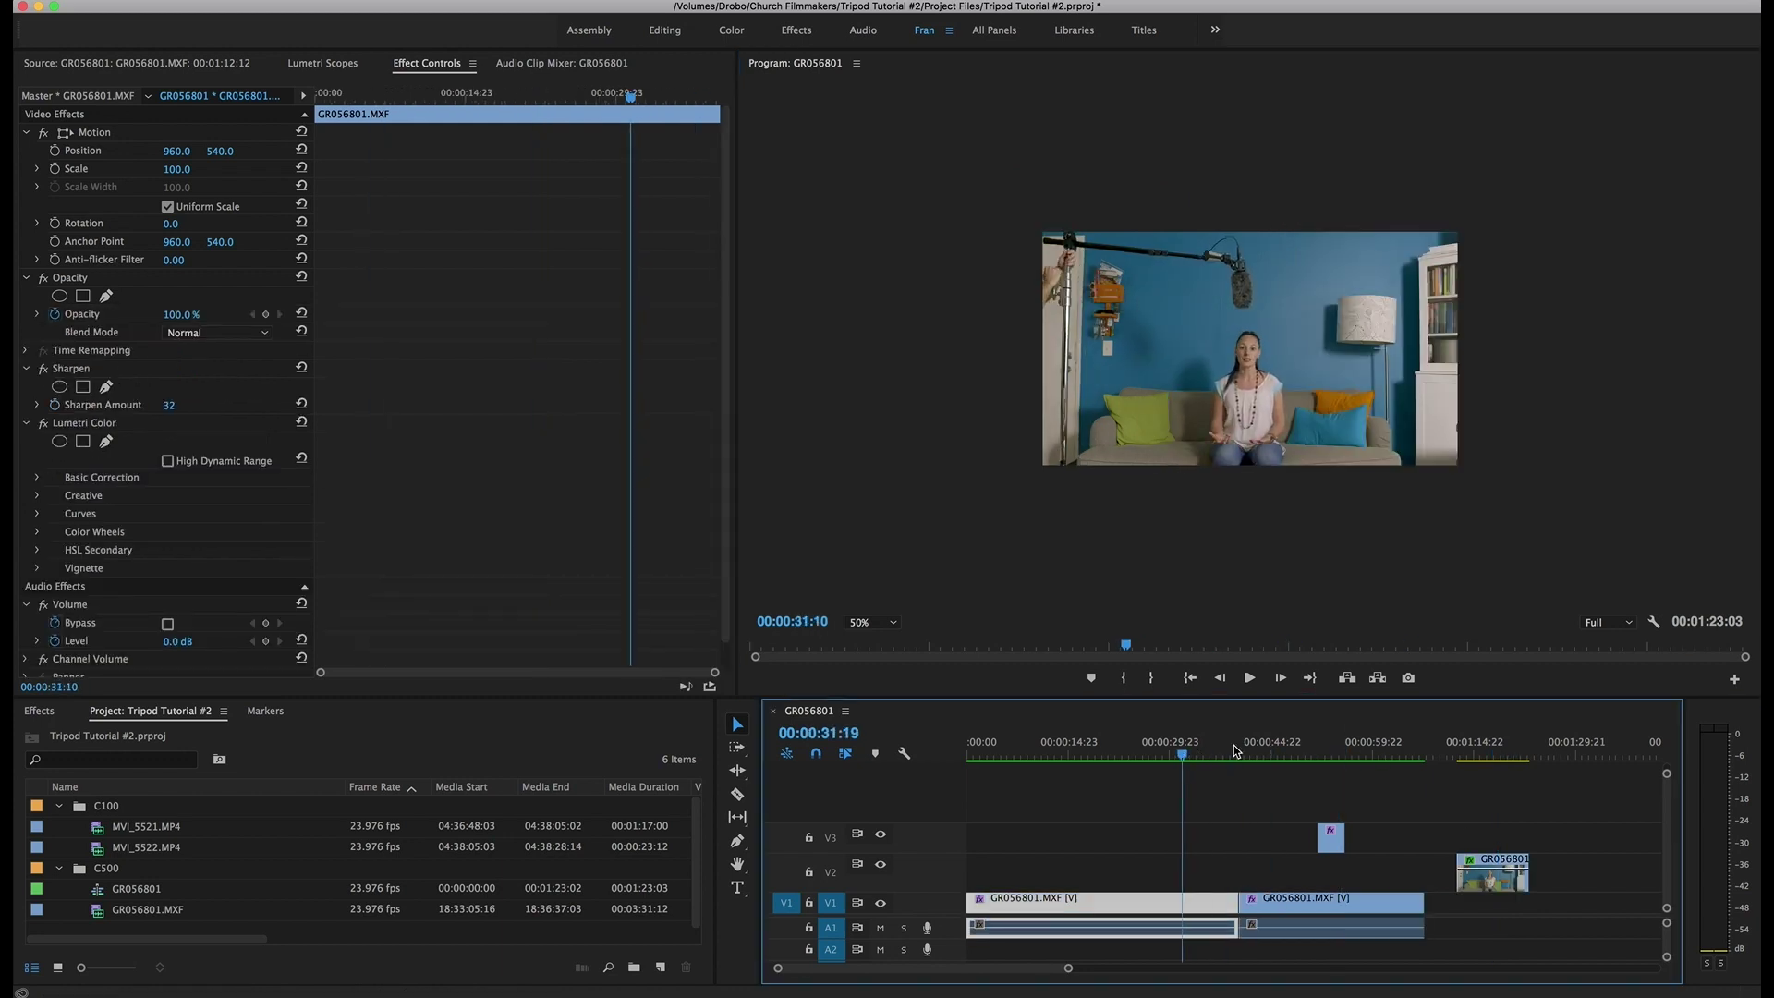
{"action": "left_click_drag", "start_coordinate": [1270, 753], "coordinate": [1296, 753]}
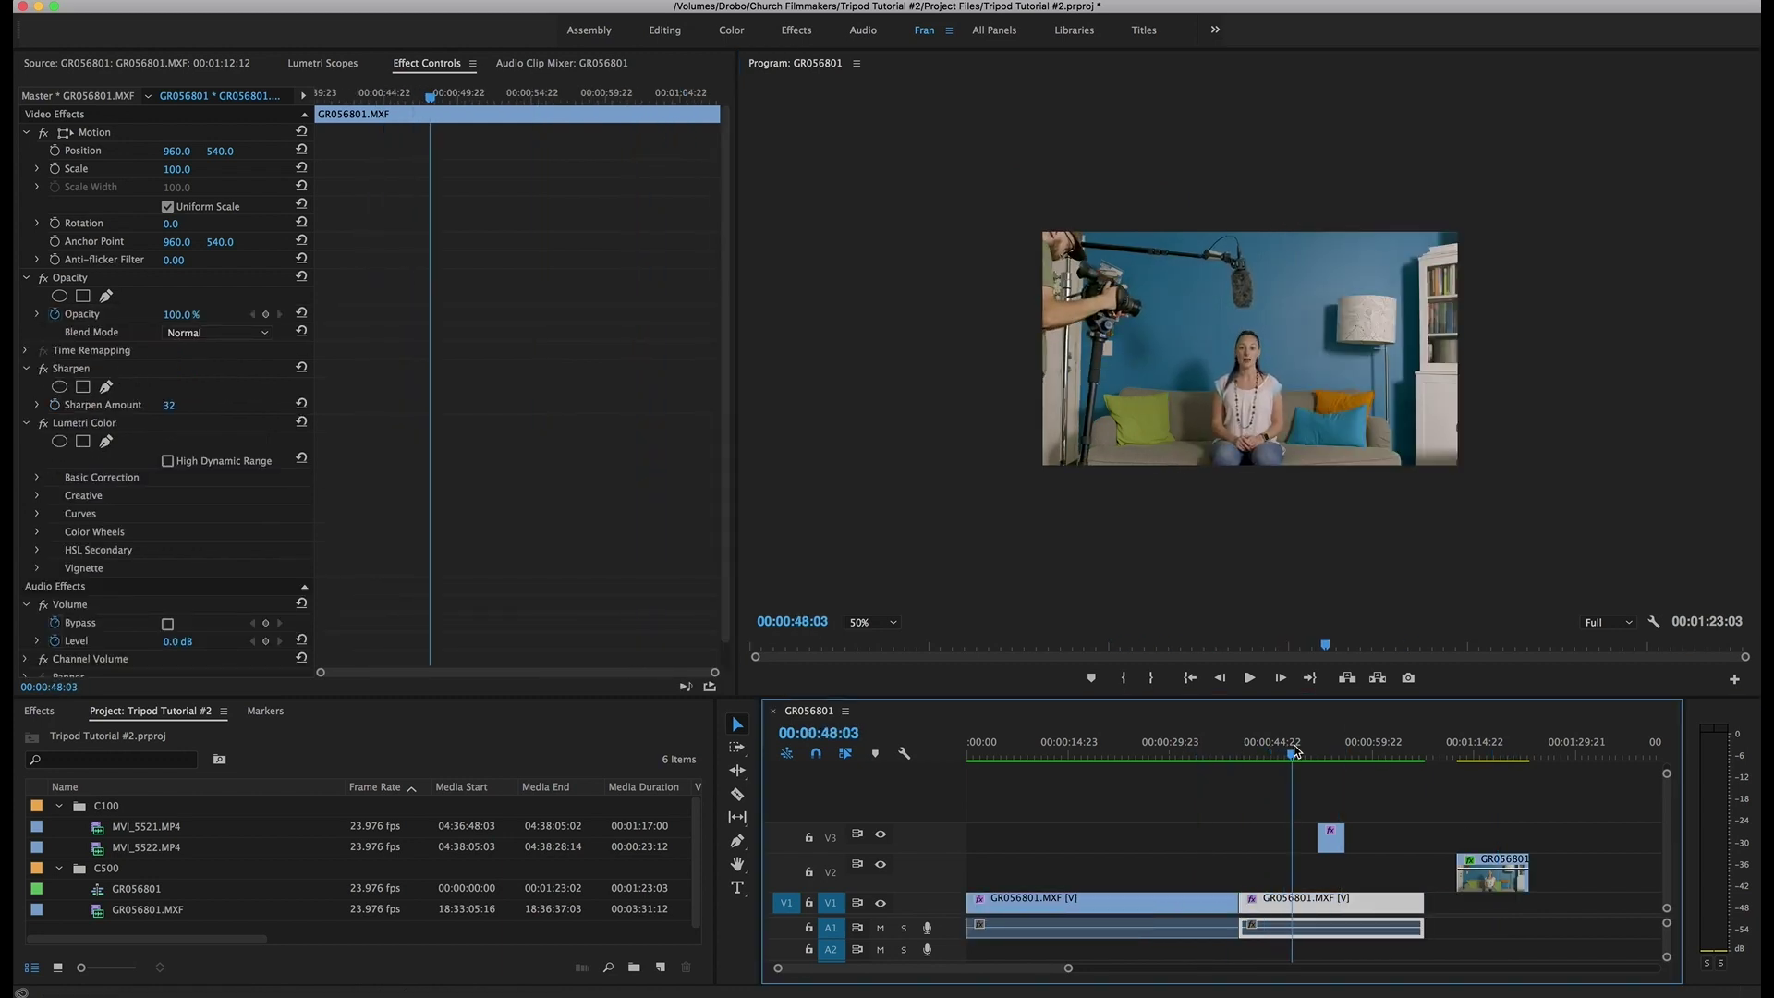
{"action": "left_click", "coordinate": [861, 622]}
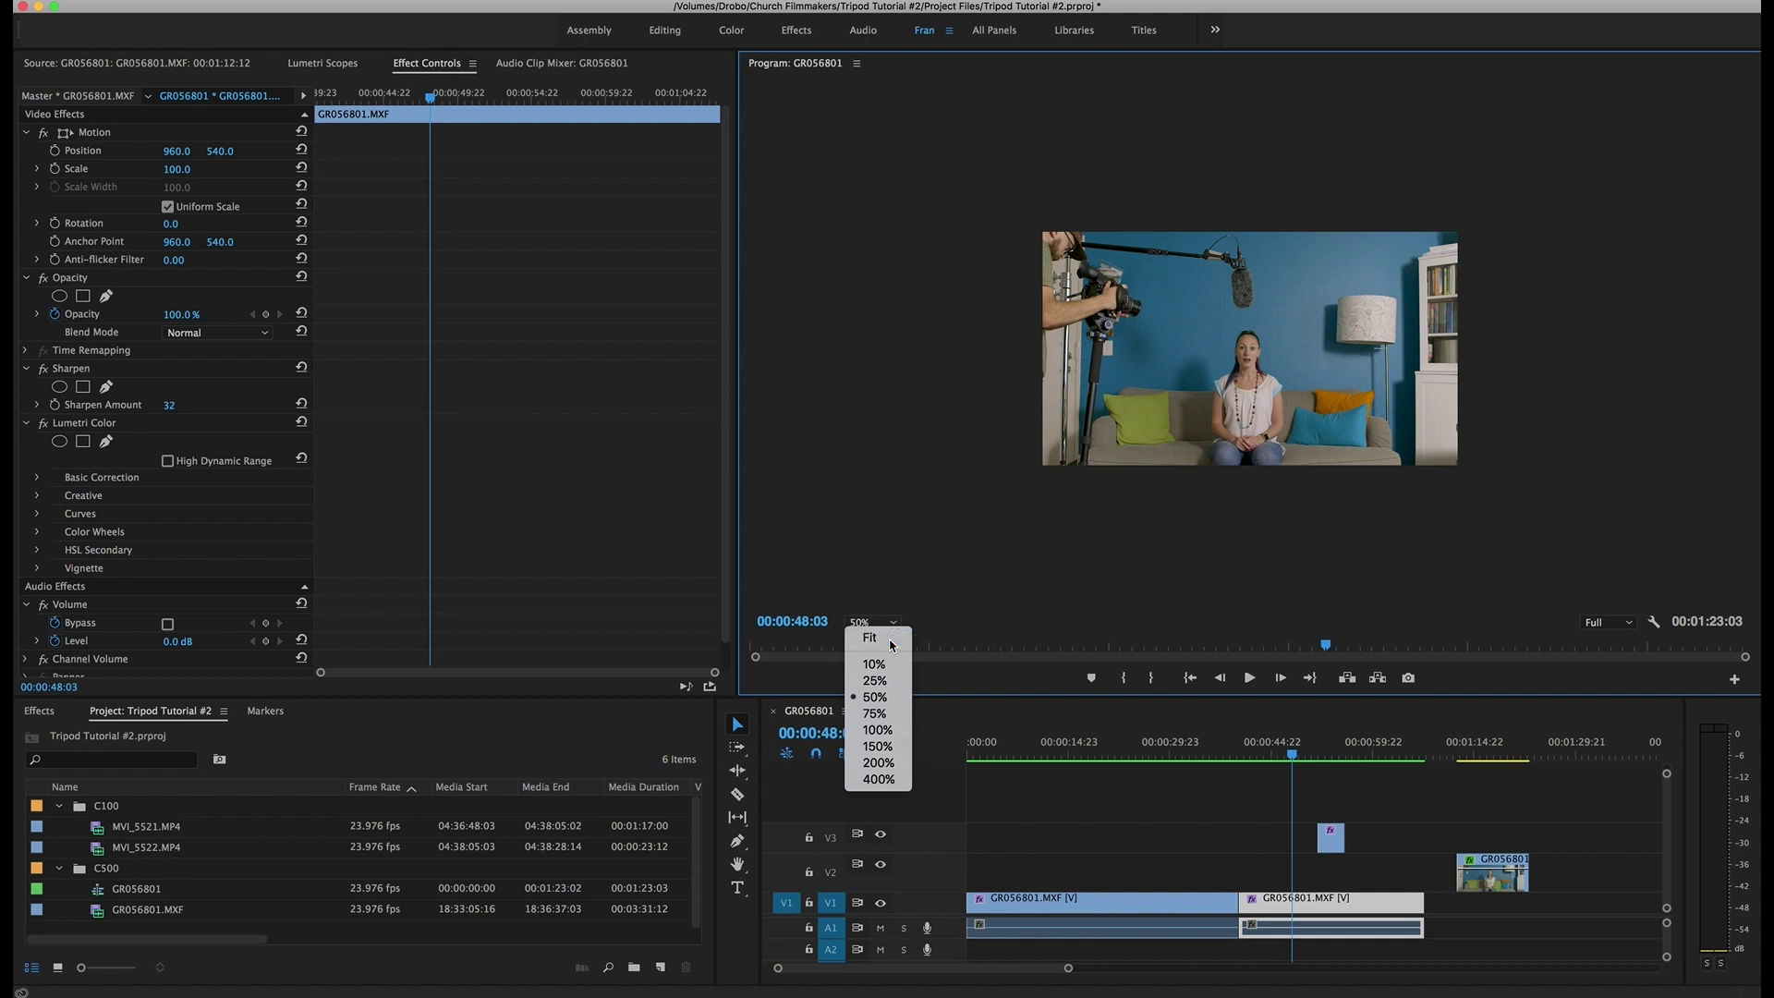
{"action": "left_click", "coordinate": [873, 637]}
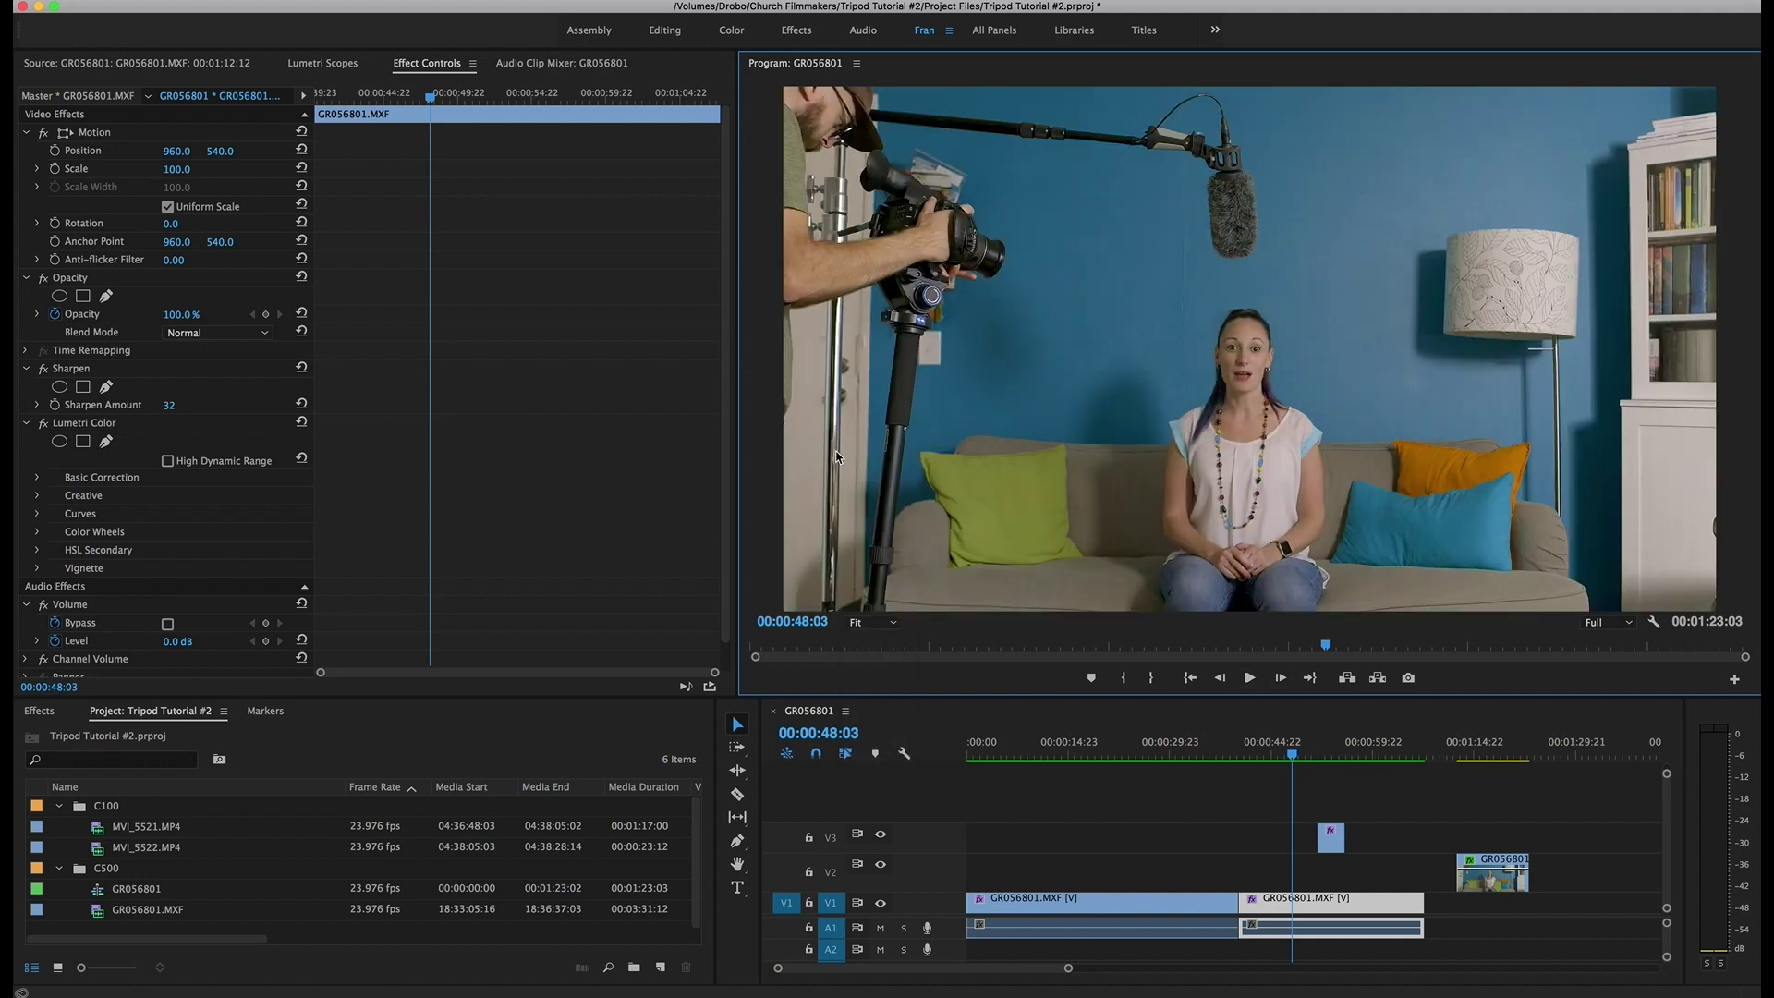
{"action": "left_click_drag", "start_coordinate": [1501, 887], "coordinate": [1338, 880]}
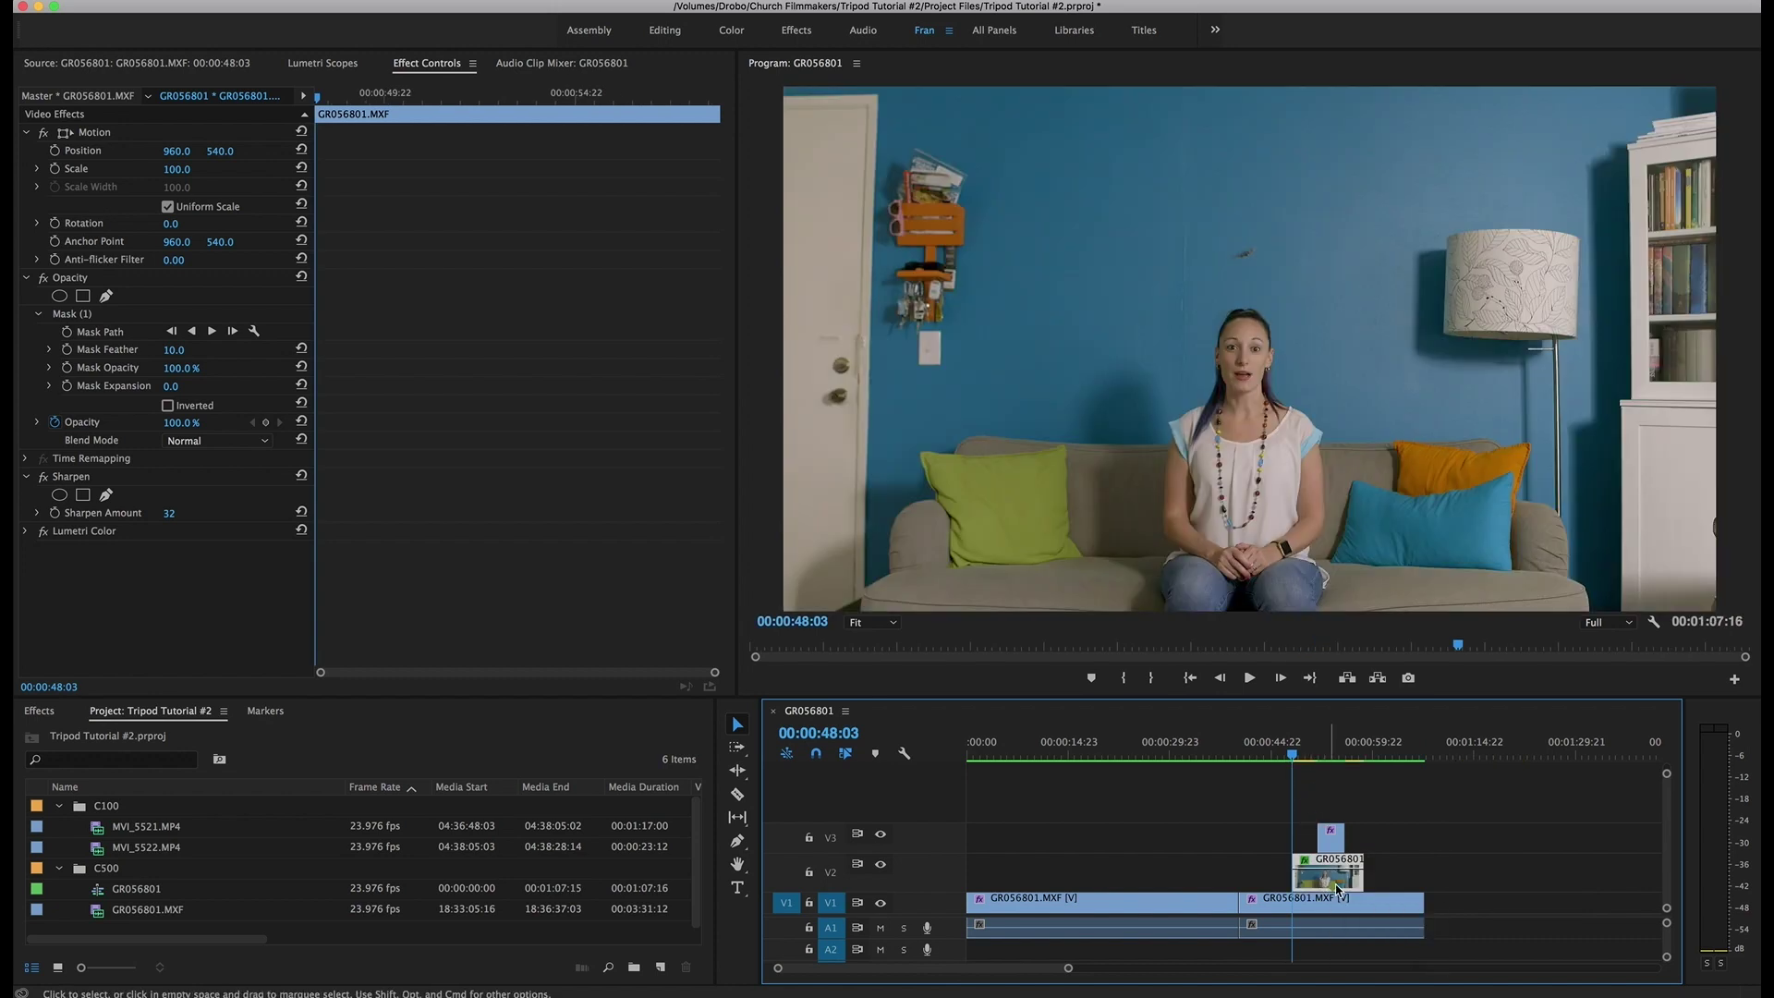
{"action": "key", "text": "space"}
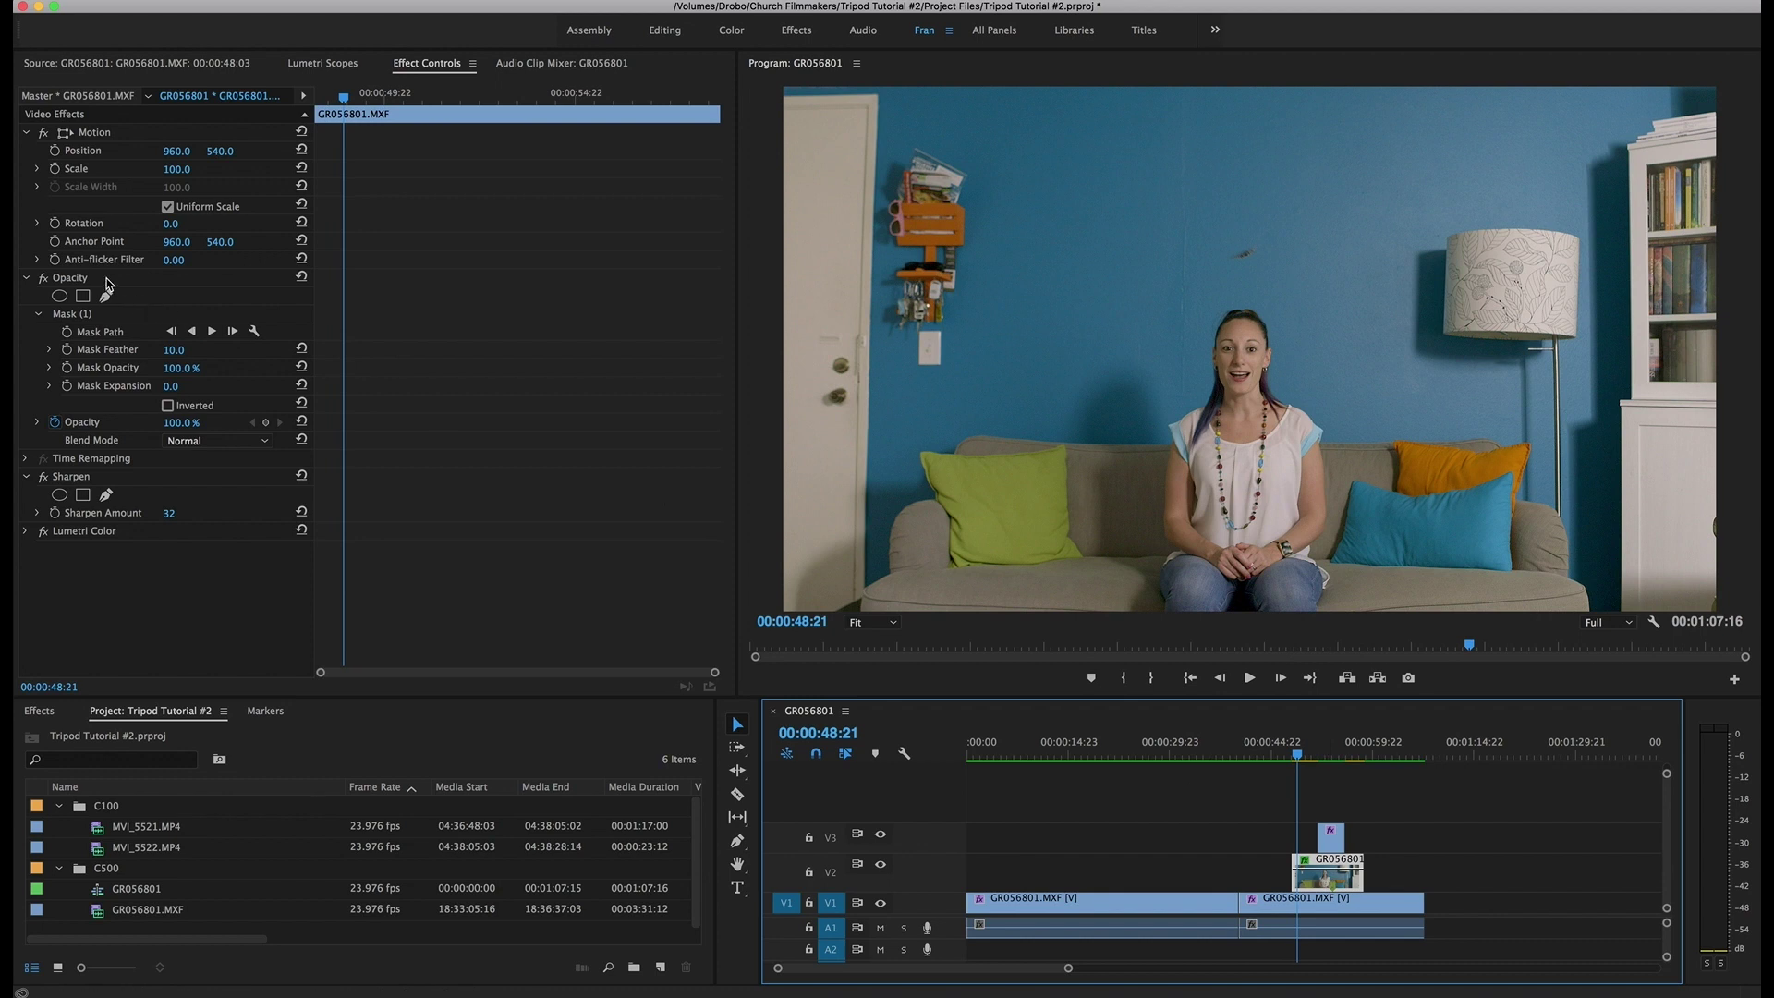
Nudge the mask point above the woman down, set Mask Feather to 40, and shift the V3 clip right
{"action": "left_click", "coordinate": [103, 315]}
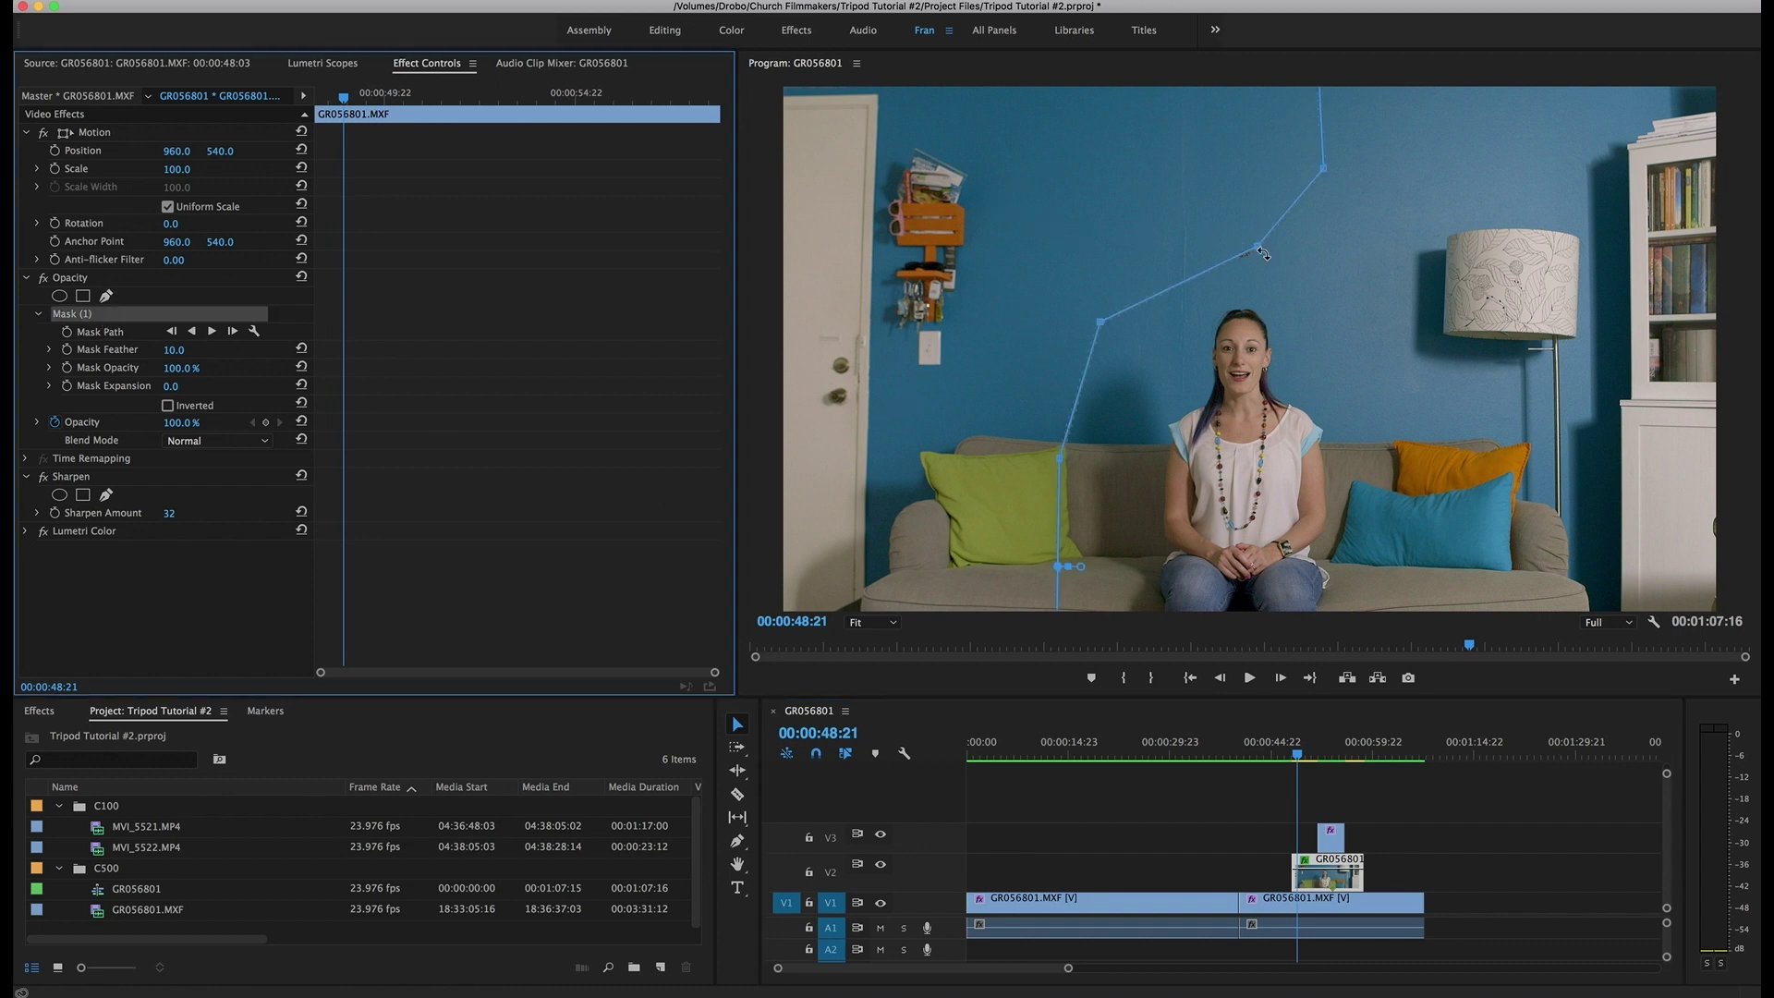
{"action": "left_click_drag", "start_coordinate": [1260, 249], "coordinate": [1268, 275]}
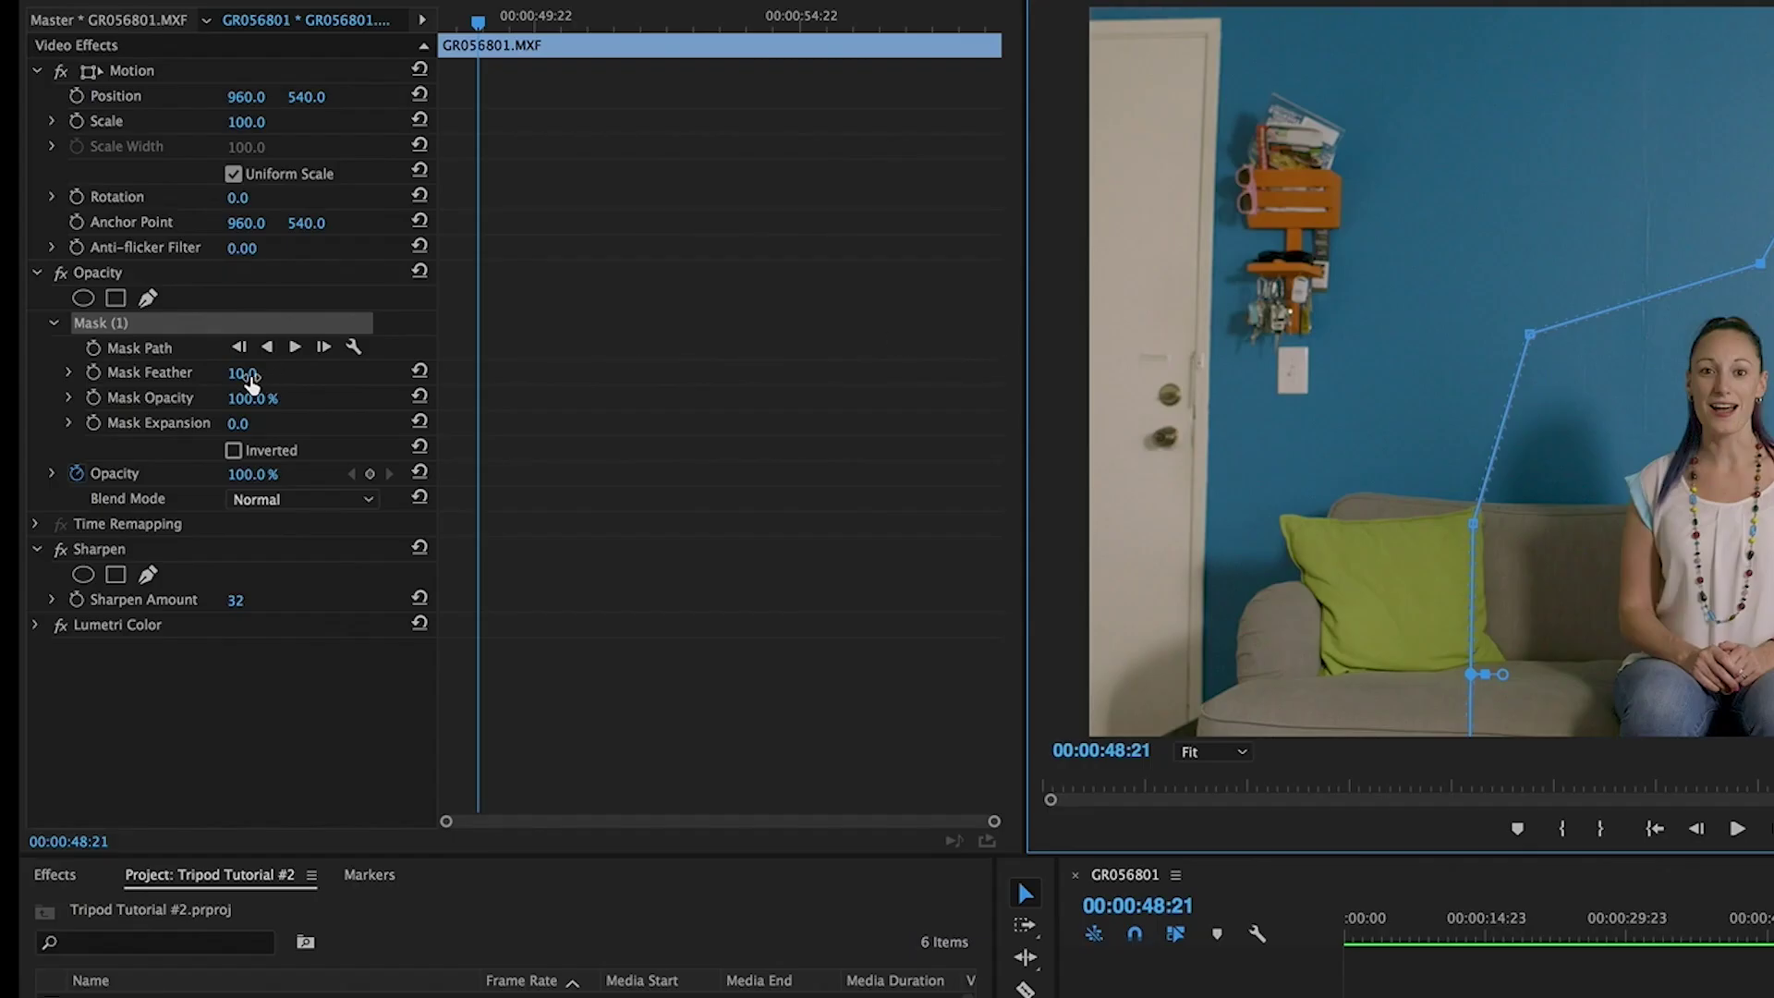
{"action": "left_click", "coordinate": [247, 374]}
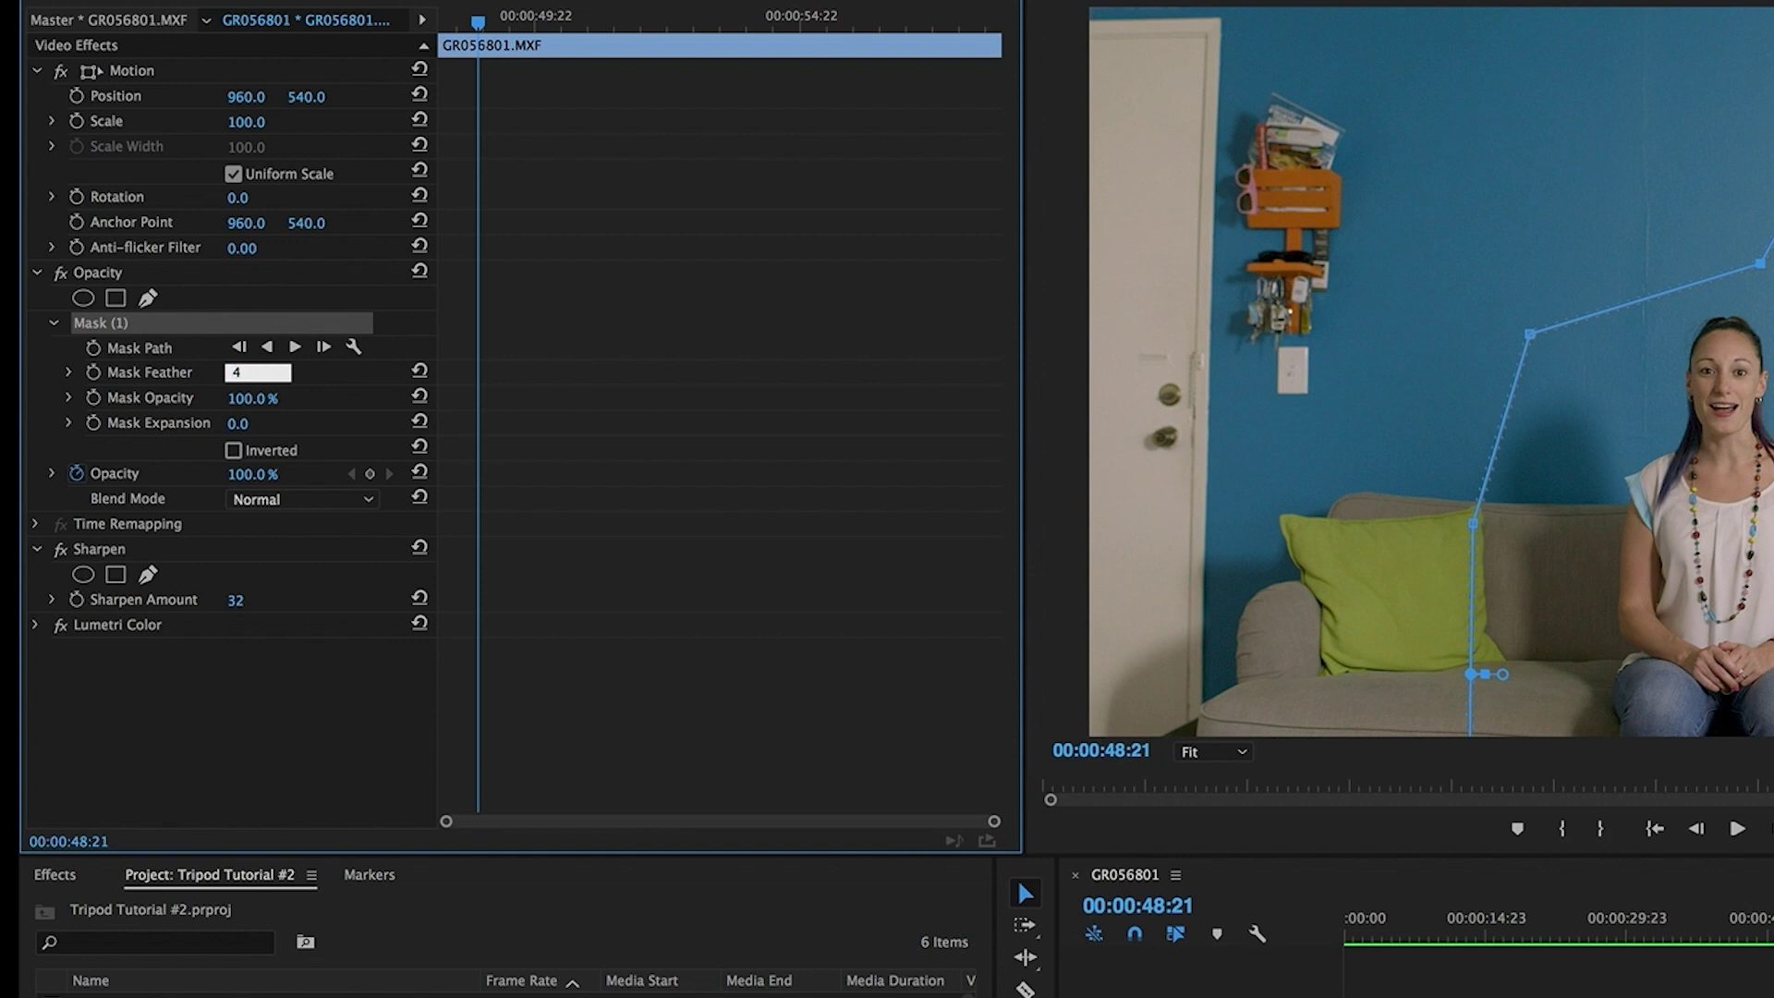
{"action": "key", "text": "Return"}
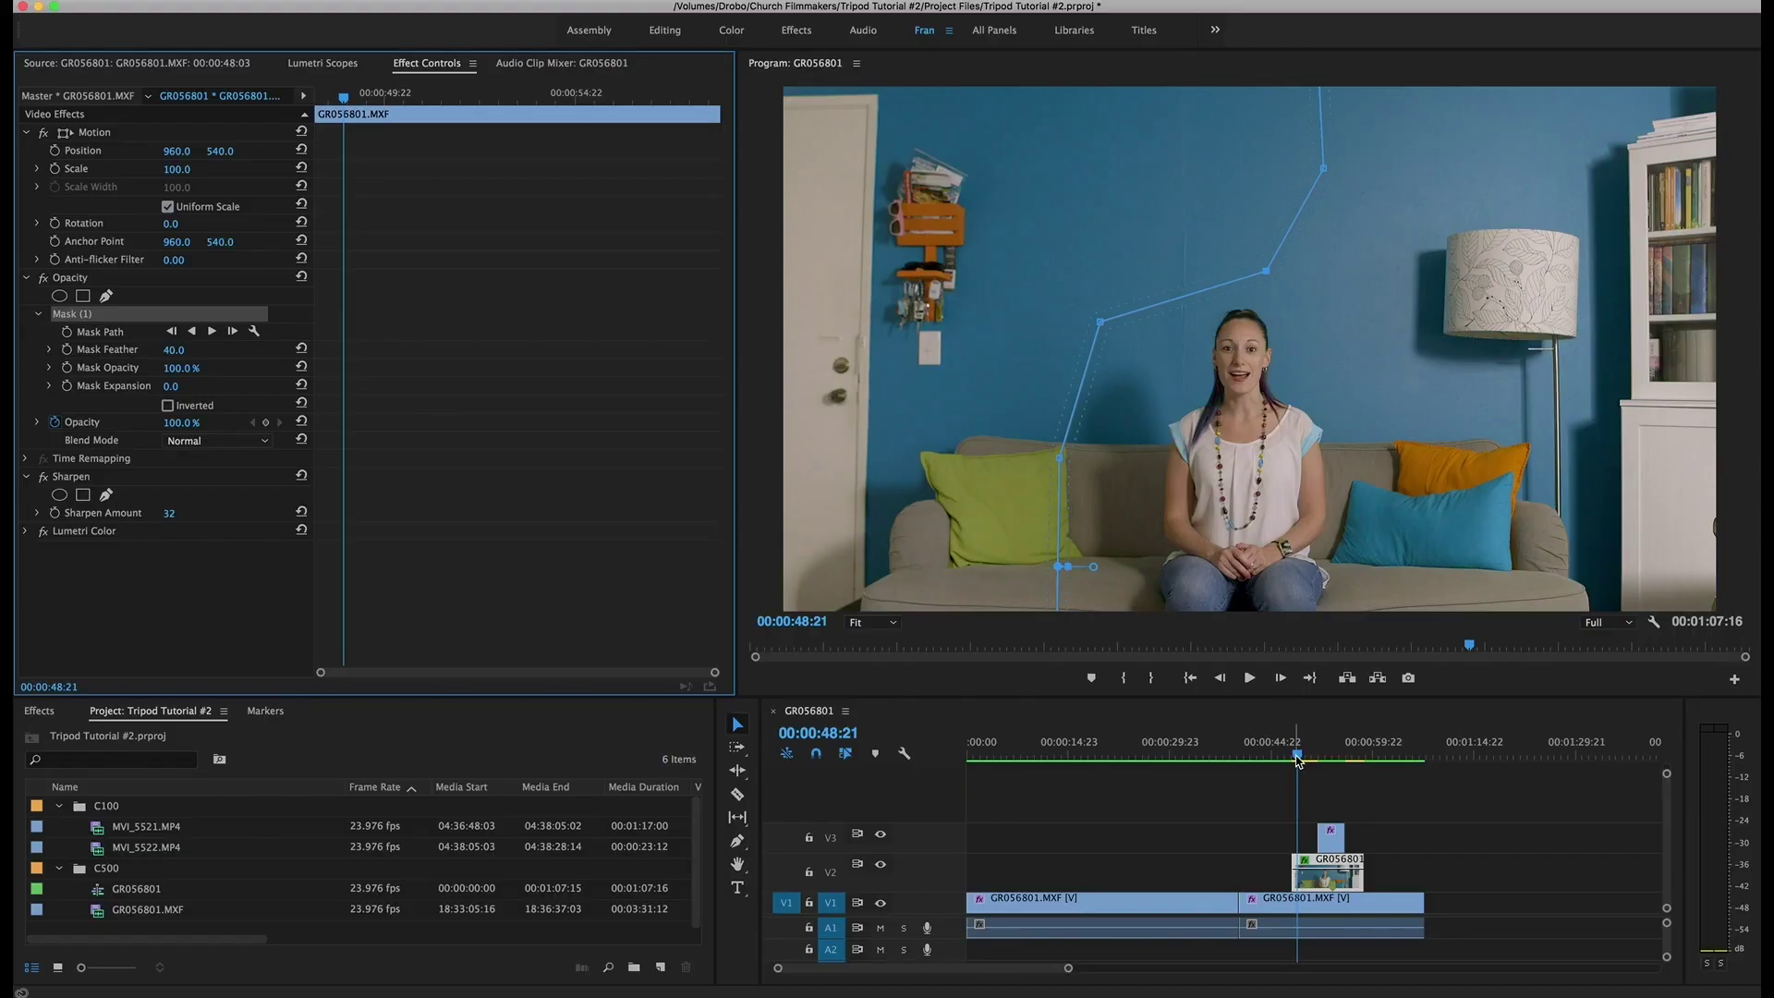
{"action": "left_click_drag", "start_coordinate": [1298, 760], "coordinate": [1303, 759]}
{"action": "left_click_drag", "start_coordinate": [1330, 837], "coordinate": [1435, 839]}
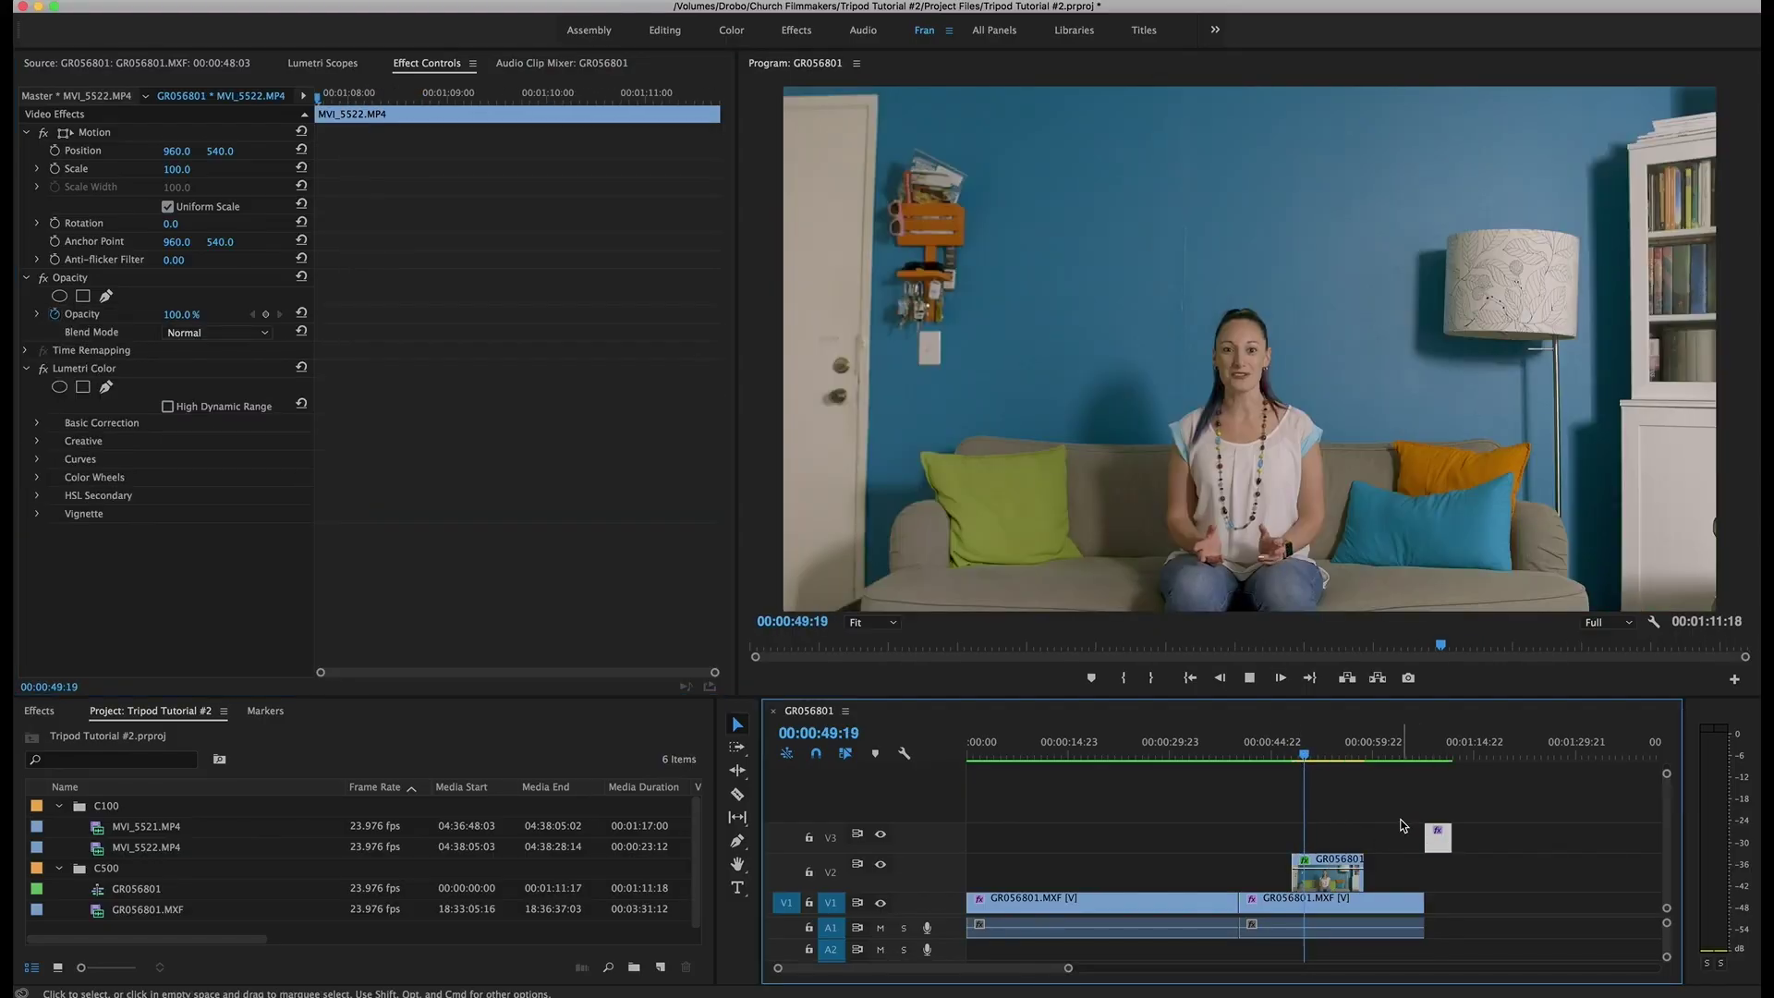